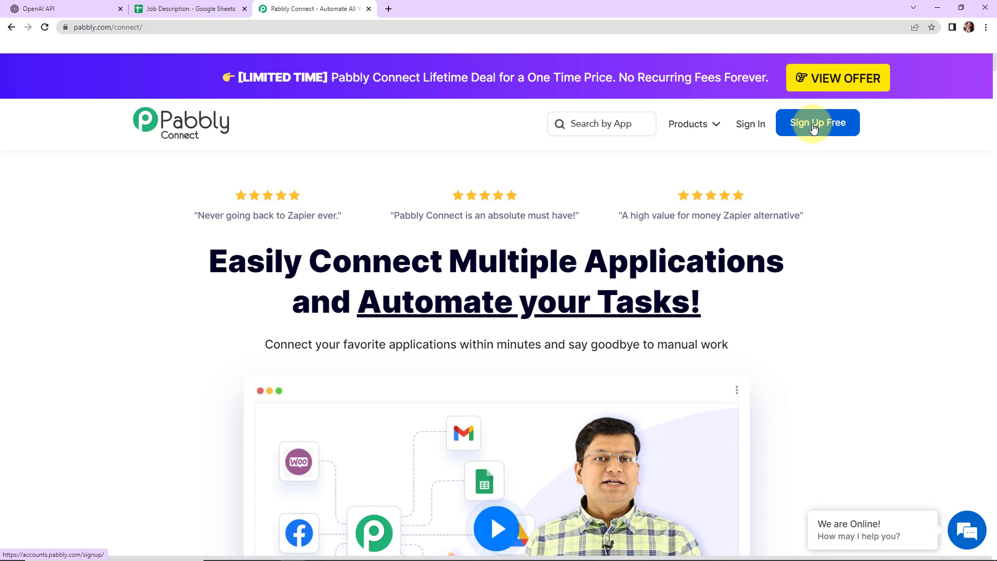
Sign in to Pabbly, access Pabbly Connect and create a workflow named "Create Job Description Automatically Using OpenAI"
{"action": "left_click", "coordinate": [753, 126]}
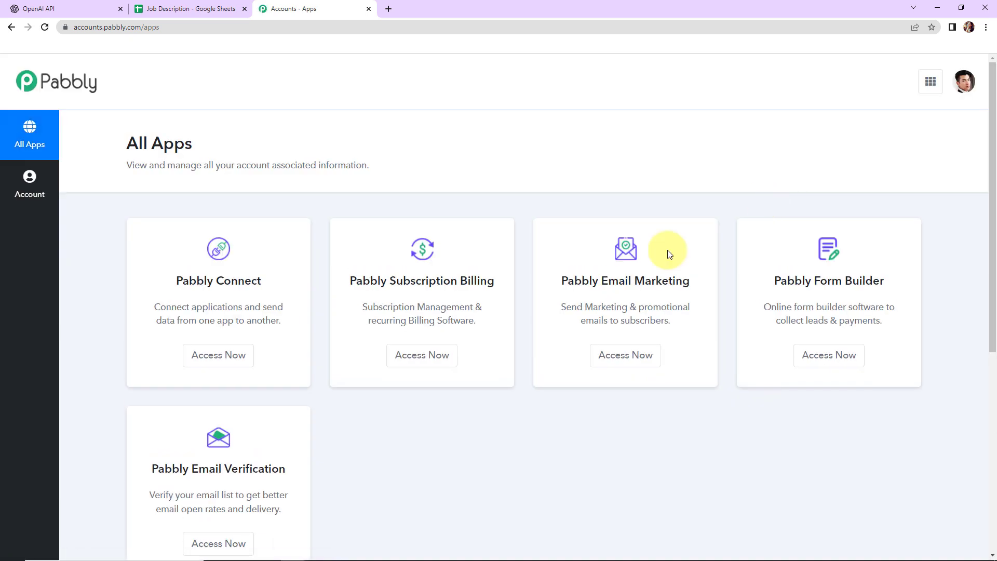
{"action": "left_click", "coordinate": [209, 357]}
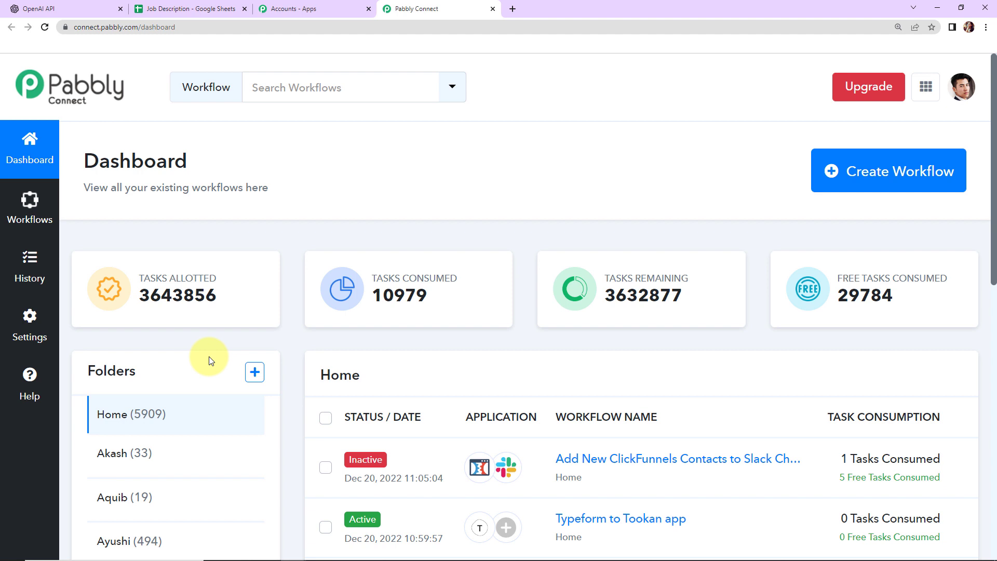
{"action": "left_click", "coordinate": [874, 182]}
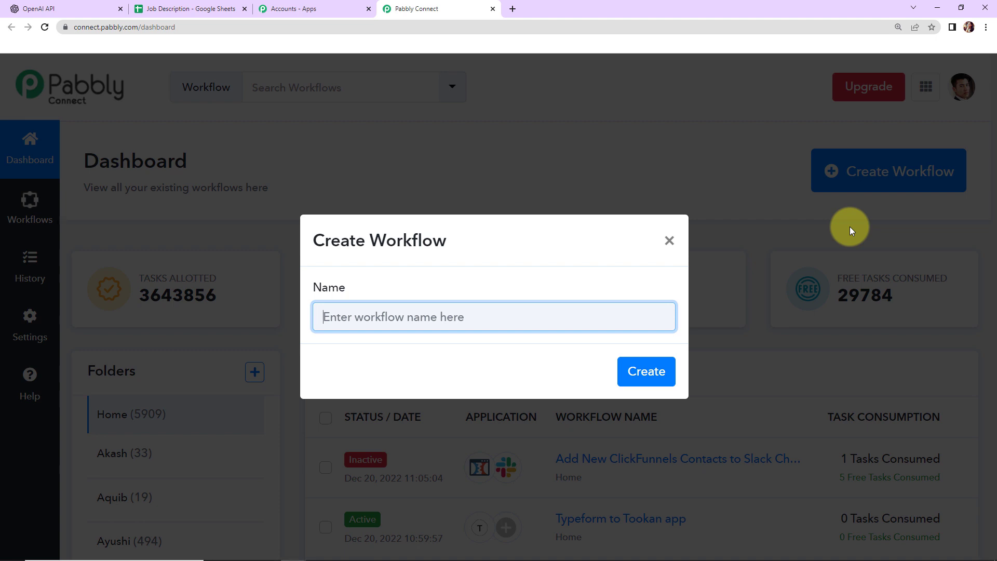
{"action": "type", "text": "Create Job Description Automatically Using OpenAI"}
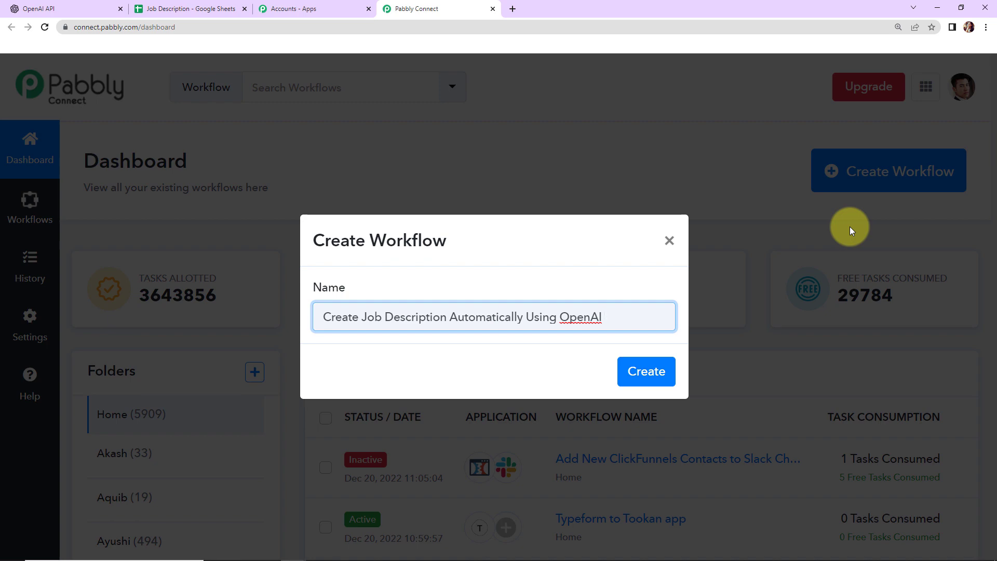
{"action": "left_click", "coordinate": [649, 376]}
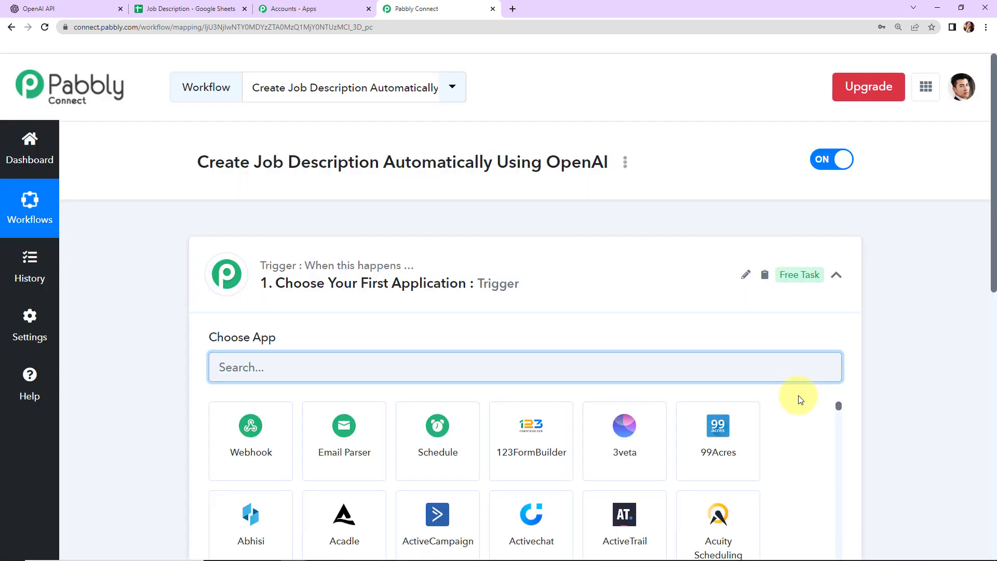
Look over the new workflow's trigger section with its app choices and the action section below it
{"action": "scroll", "coordinate": [512, 360], "scroll_direction": "down", "scroll_amount": 2}
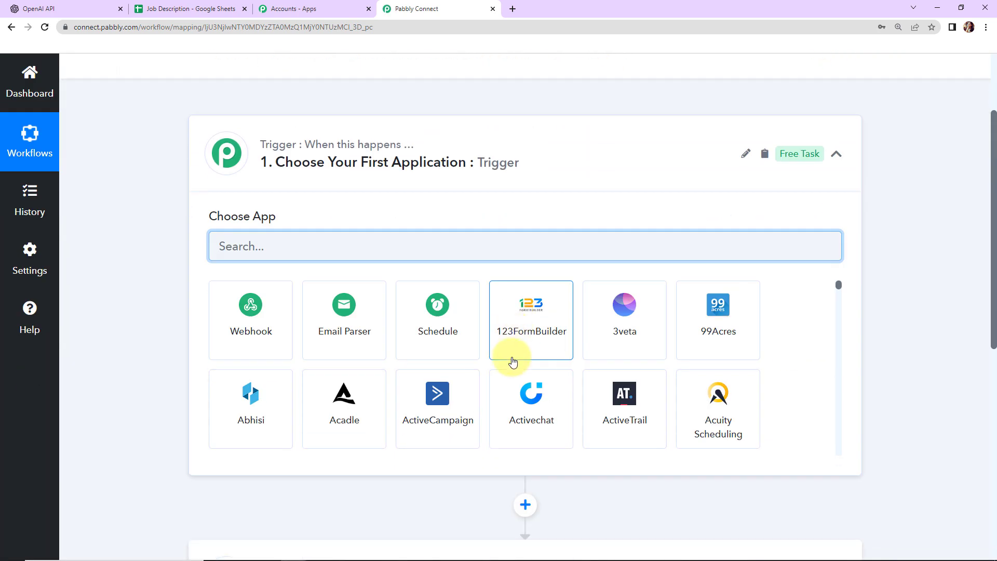
{"action": "scroll", "coordinate": [511, 423], "scroll_direction": "down", "scroll_amount": 2}
{"action": "scroll", "coordinate": [819, 503], "scroll_direction": "up", "scroll_amount": 2}
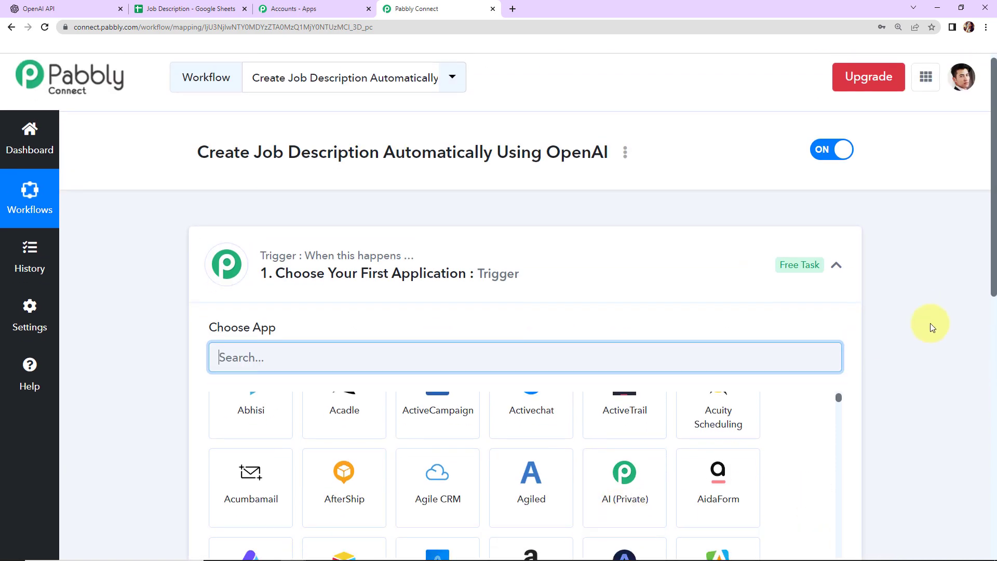
{"action": "scroll", "coordinate": [931, 323], "scroll_direction": "down", "scroll_amount": 9}
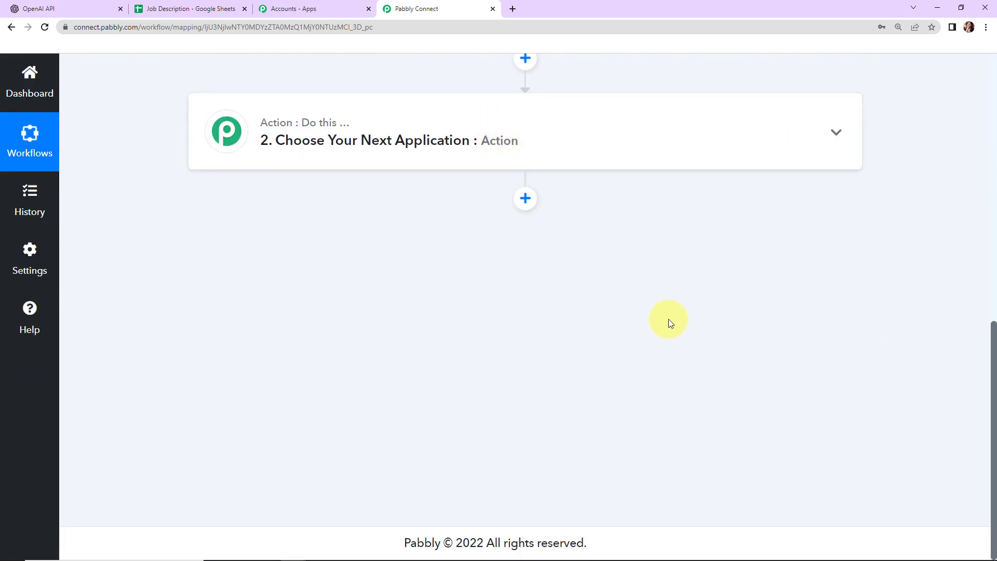
{"action": "scroll", "coordinate": [670, 322], "scroll_direction": "up", "scroll_amount": 2}
{"action": "scroll", "coordinate": [668, 319], "scroll_direction": "up", "scroll_amount": 7}
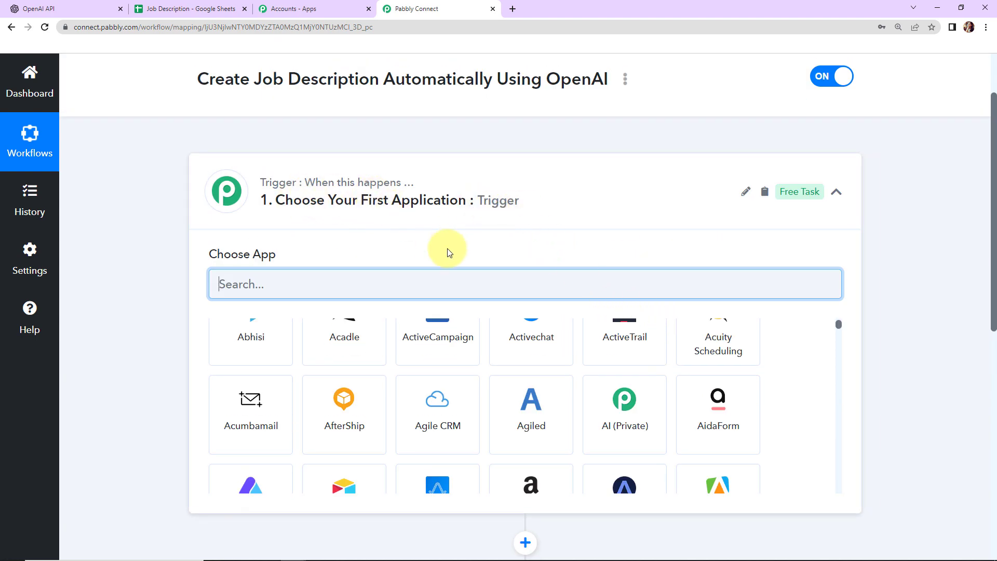
{"action": "scroll", "coordinate": [448, 253], "scroll_direction": "down", "scroll_amount": 7}
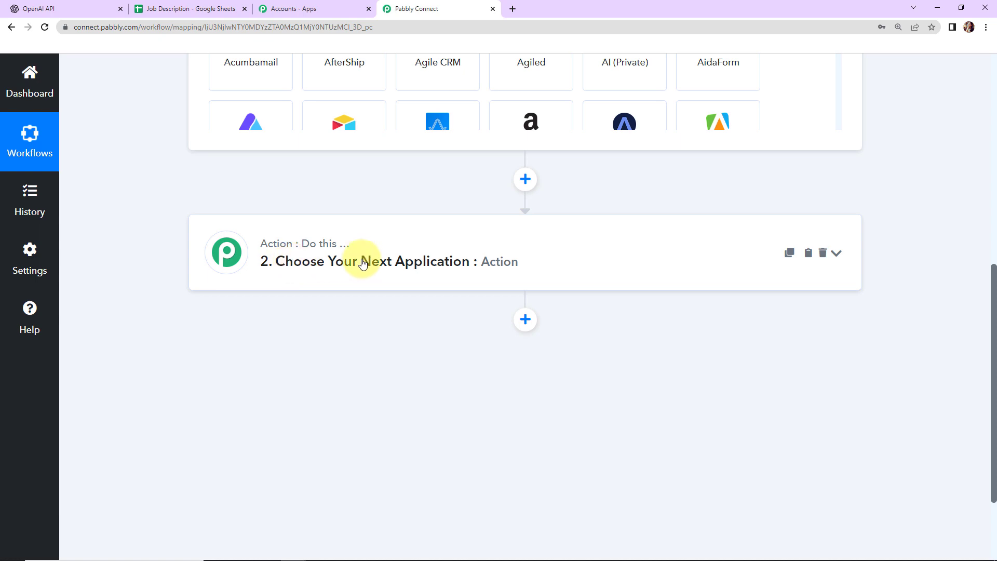
{"action": "scroll", "coordinate": [546, 286], "scroll_direction": "up", "scroll_amount": 5}
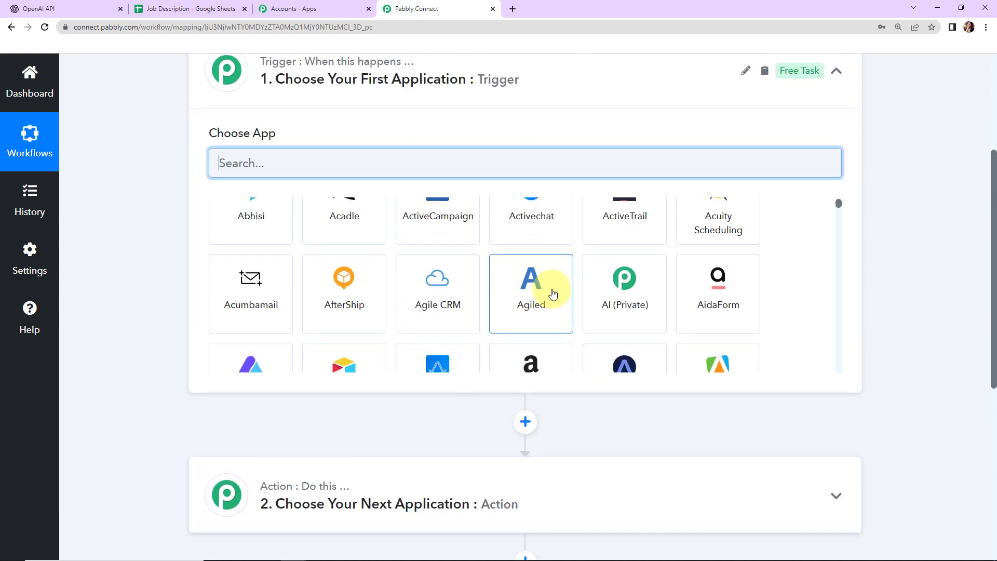
{"action": "scroll", "coordinate": [552, 294], "scroll_direction": "up", "scroll_amount": 2}
{"action": "scroll", "coordinate": [529, 150], "scroll_direction": "up", "scroll_amount": 3}
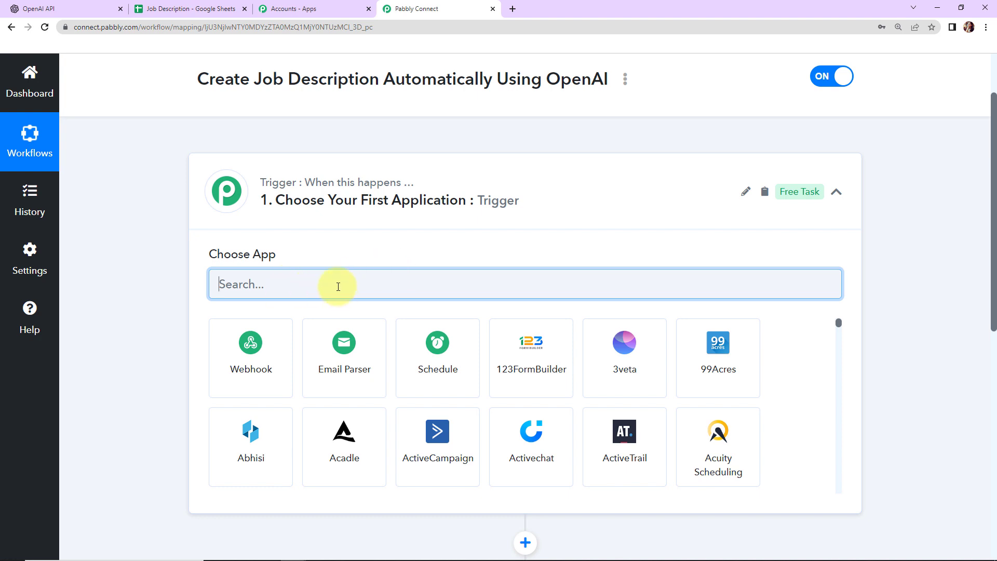
Set the trigger to Google Sheets with the event New or Updated Spreadsheet Row, and copy its webhook URL
{"action": "type", "text": "google"}
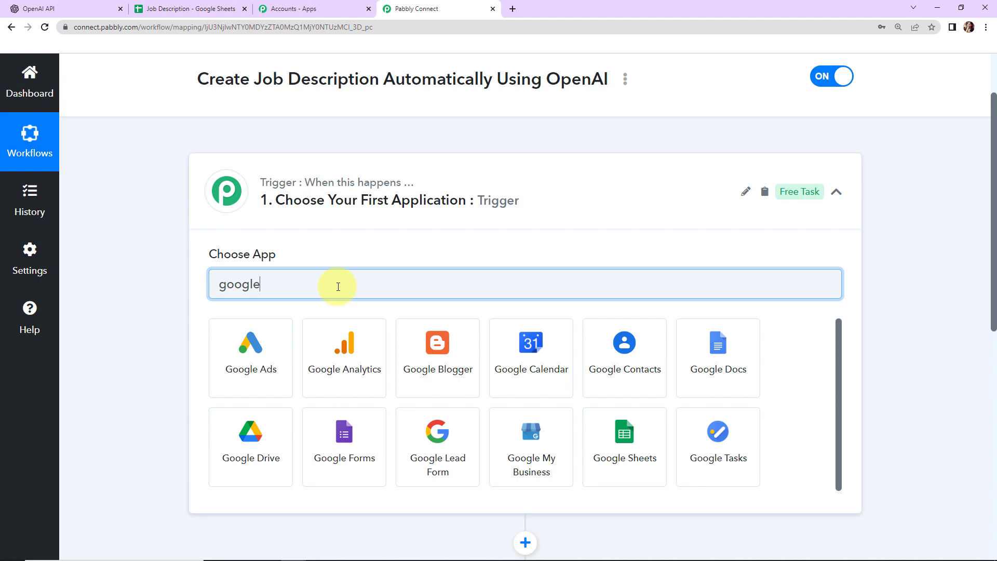
{"action": "left_click", "coordinate": [641, 458]}
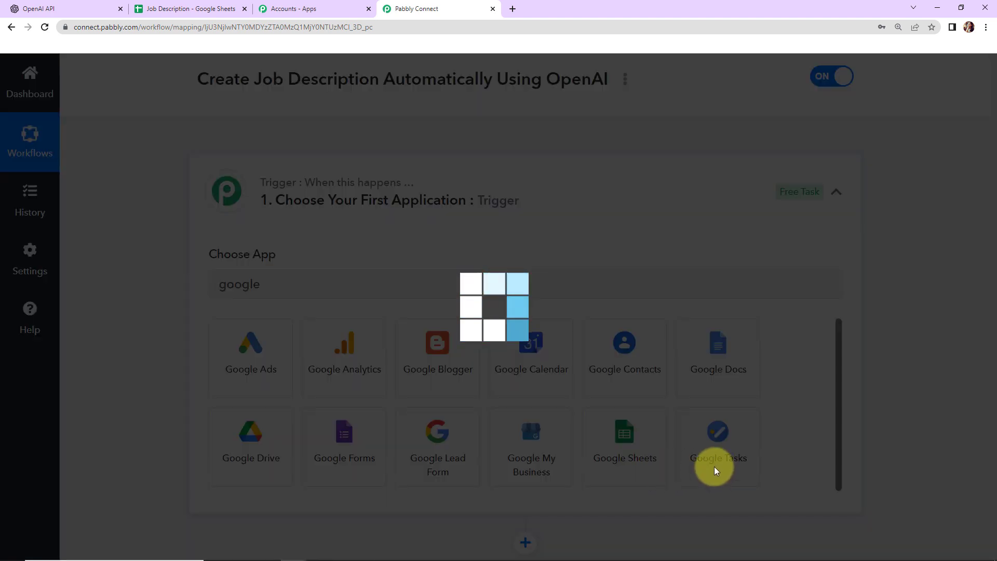
{"action": "left_click", "coordinate": [286, 356]}
{"action": "left_click", "coordinate": [280, 418]}
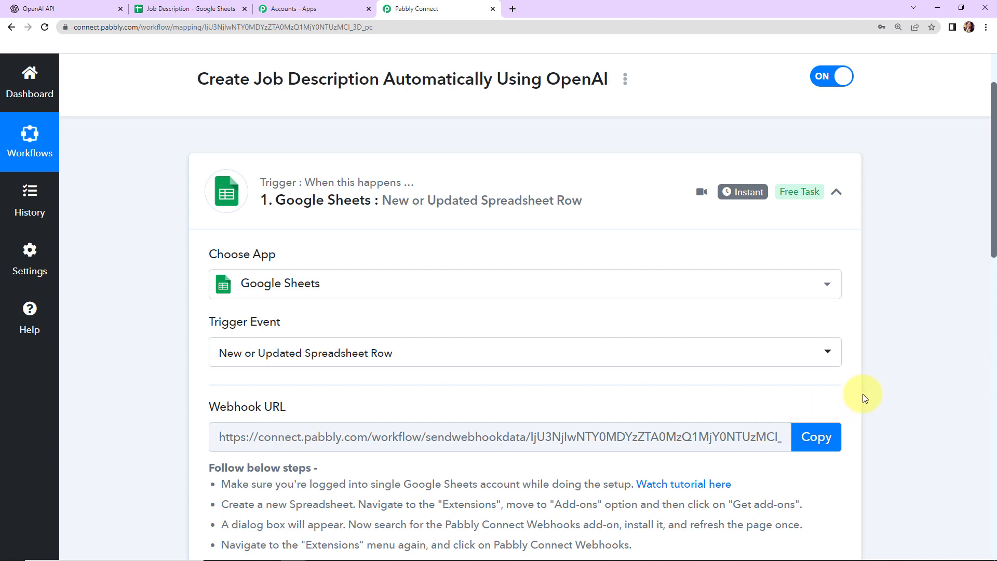
{"action": "scroll", "coordinate": [907, 397], "scroll_direction": "down", "scroll_amount": 5}
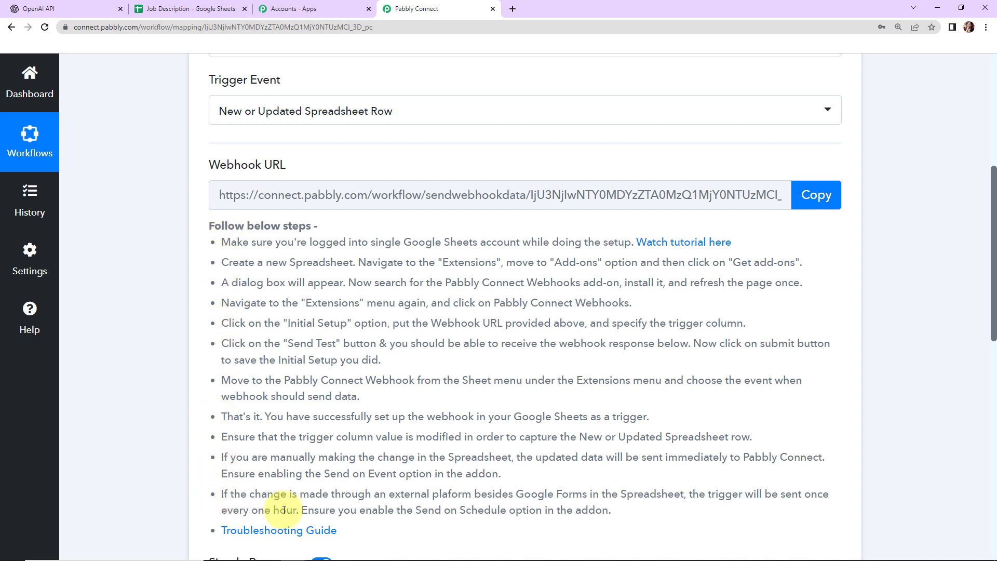
{"action": "left_click", "coordinate": [816, 194]}
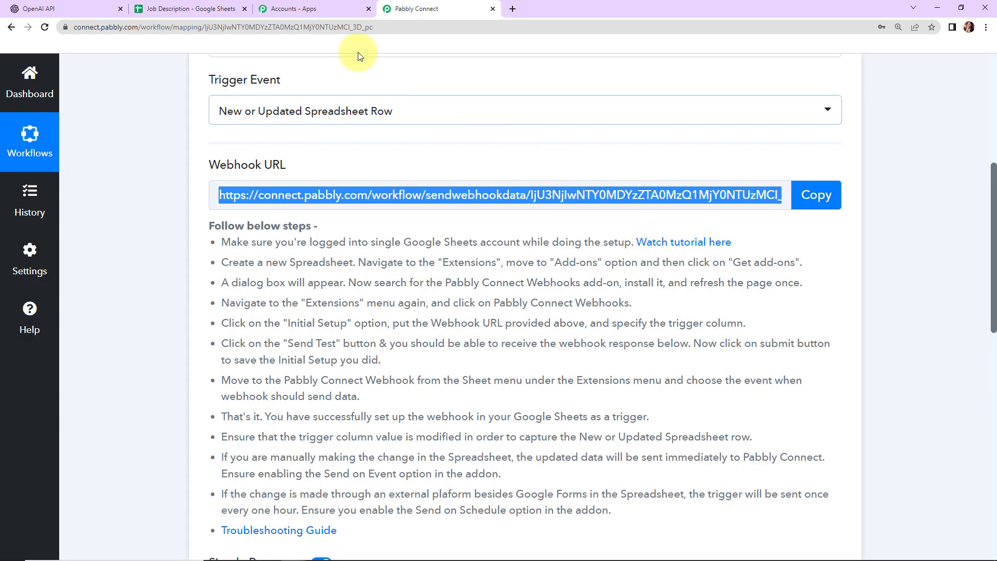
From the Job Description spreadsheet, look up the Pabbly Connect Webhooks add-on in the Google Workspace Marketplace and close the marketplace
{"action": "left_click", "coordinate": [207, 8]}
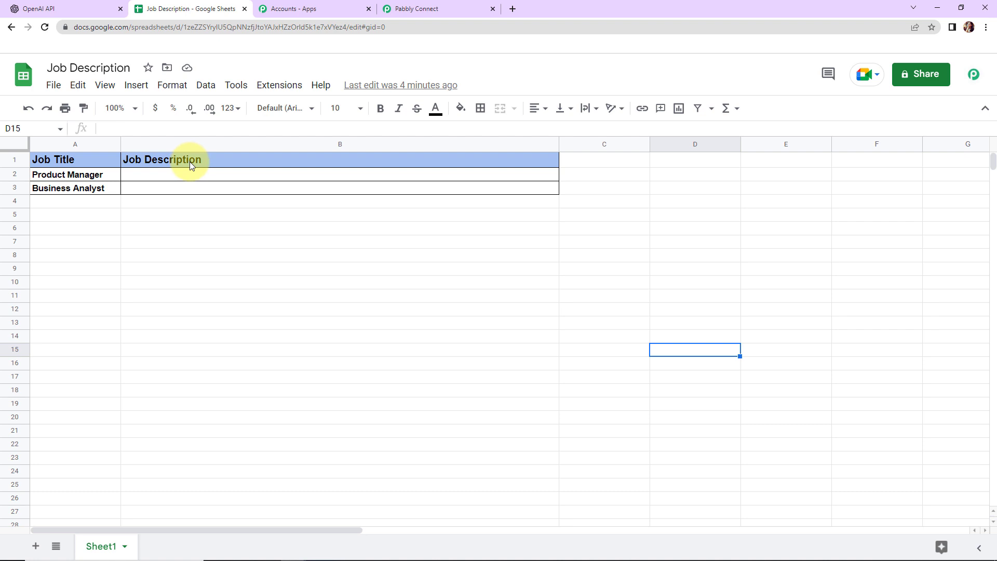
{"action": "left_click", "coordinate": [284, 92]}
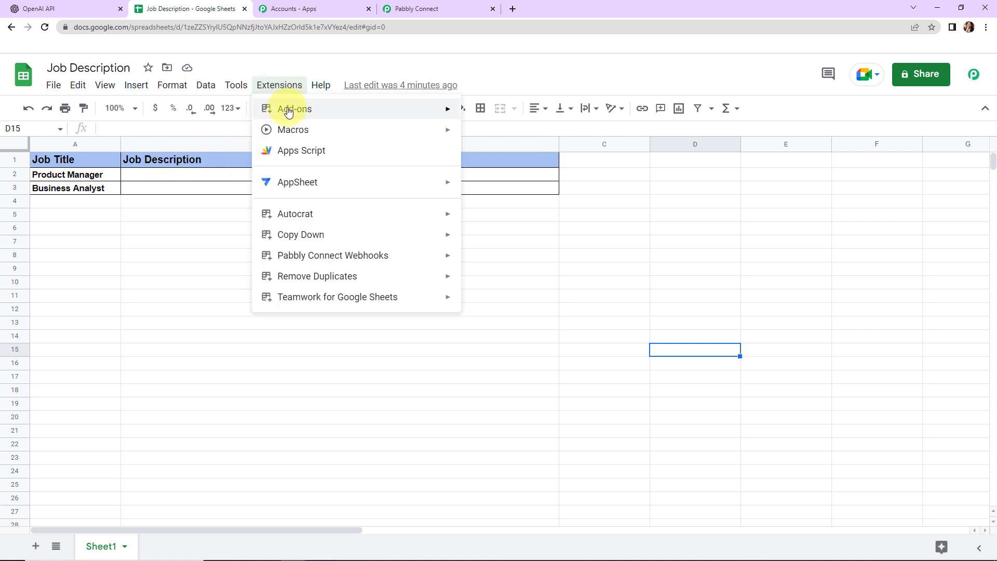
{"action": "mouse_move", "coordinate": [296, 112]}
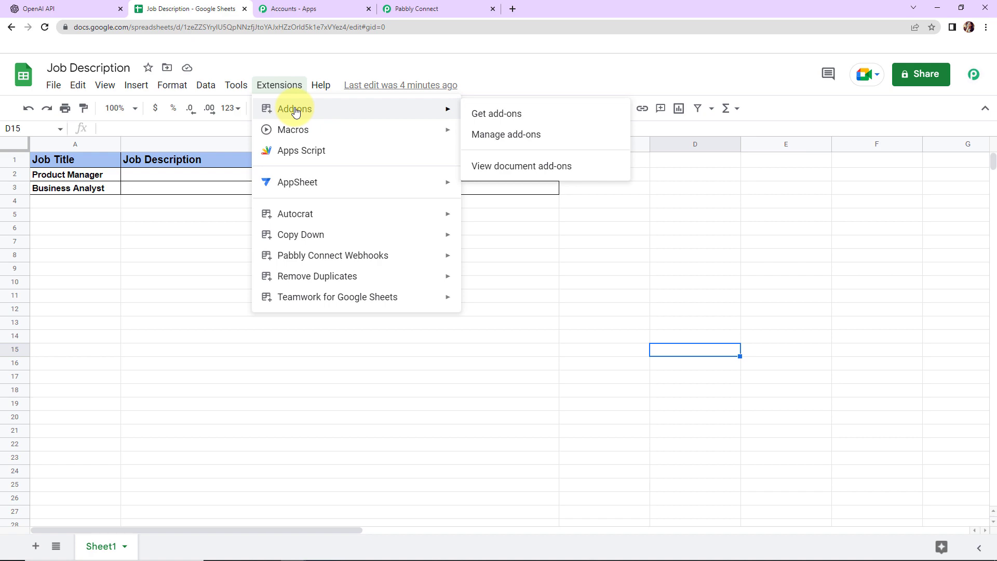
{"action": "left_click", "coordinate": [528, 115]}
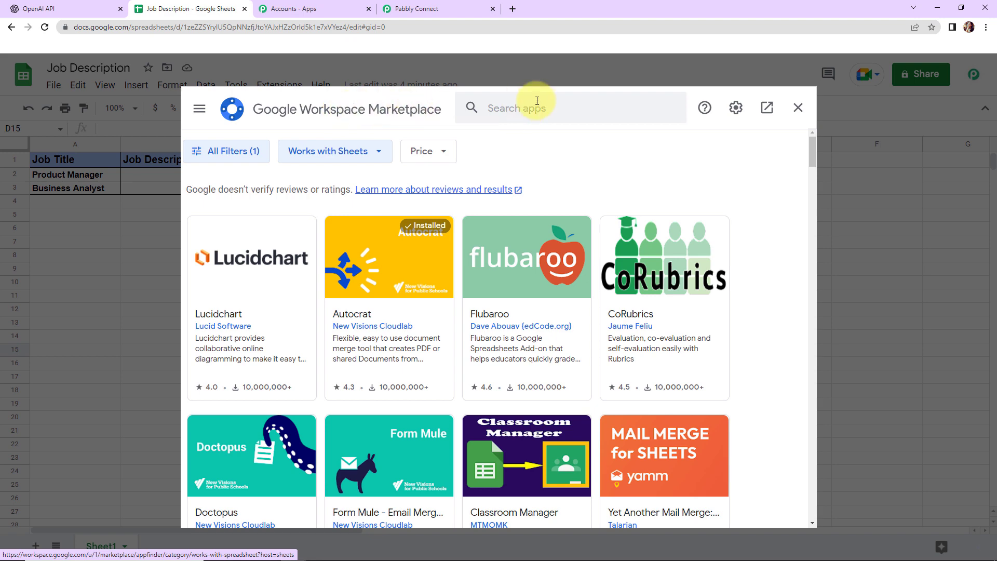
{"action": "left_click", "coordinate": [537, 101]}
{"action": "type", "text": "Pably"}
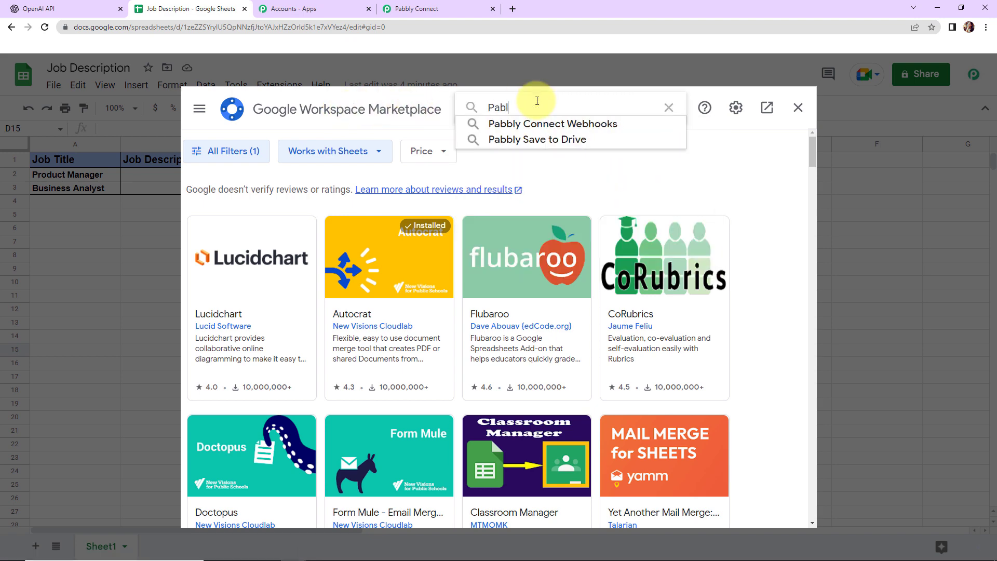
{"action": "key", "text": "BackSpace"}
{"action": "key", "text": "BackSpace"}
{"action": "left_click", "coordinate": [538, 125]}
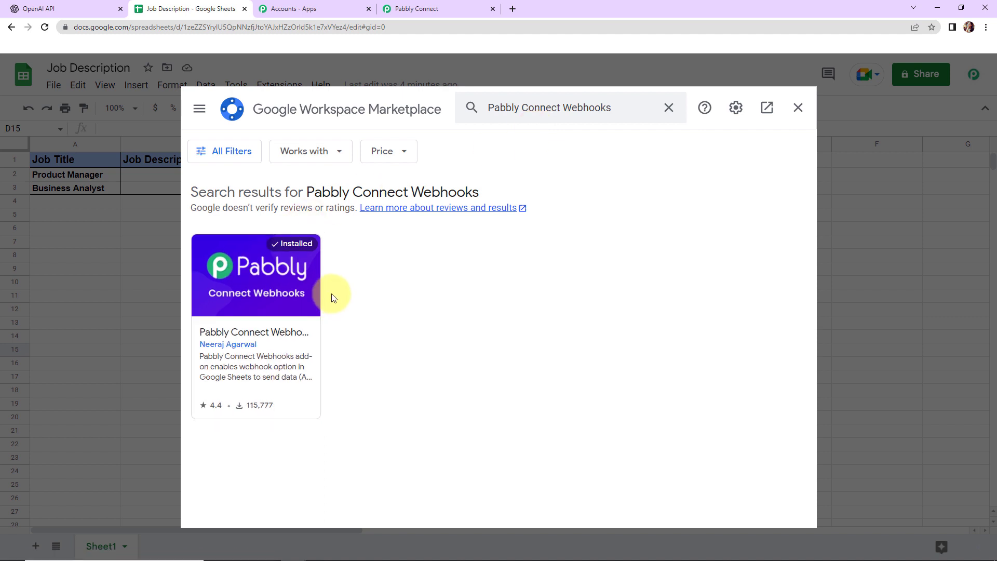
{"action": "left_click", "coordinate": [797, 109]}
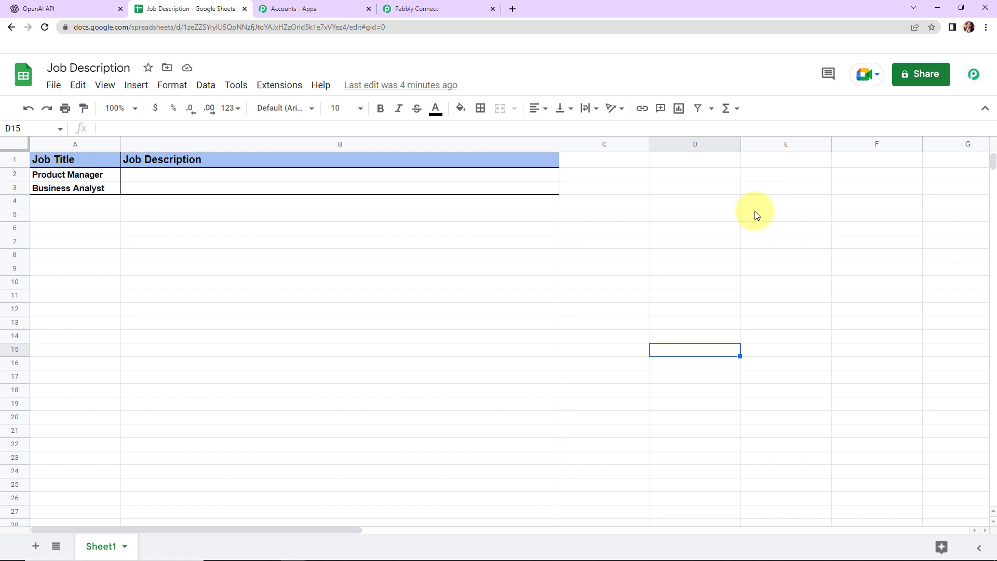
Reload the Job Description spreadsheet and open the Initial Setup of the Pabbly Connect Webhooks add-on
{"action": "left_click", "coordinate": [44, 28]}
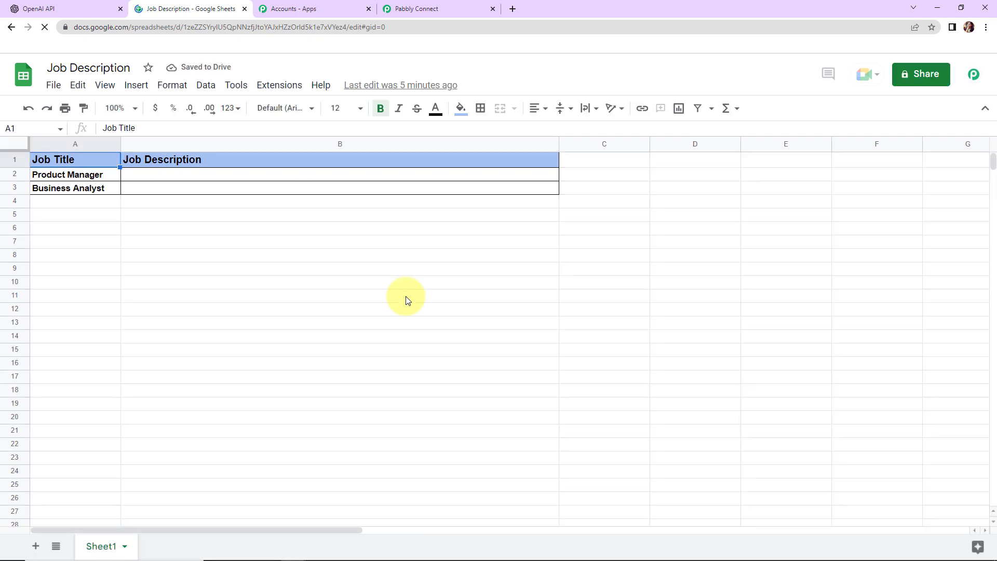
{"action": "left_click", "coordinate": [279, 85]}
{"action": "mouse_move", "coordinate": [287, 256]}
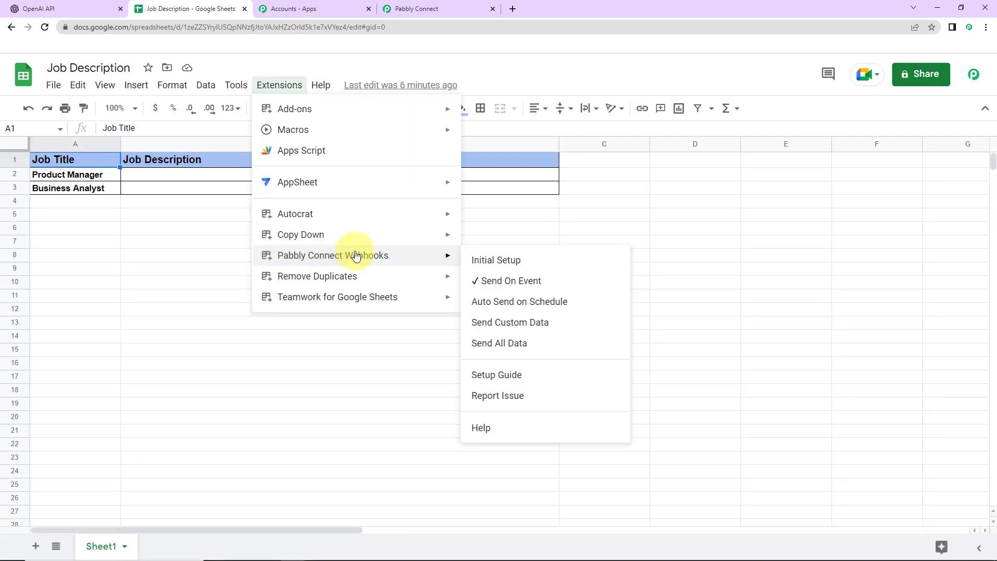
{"action": "left_click", "coordinate": [532, 261]}
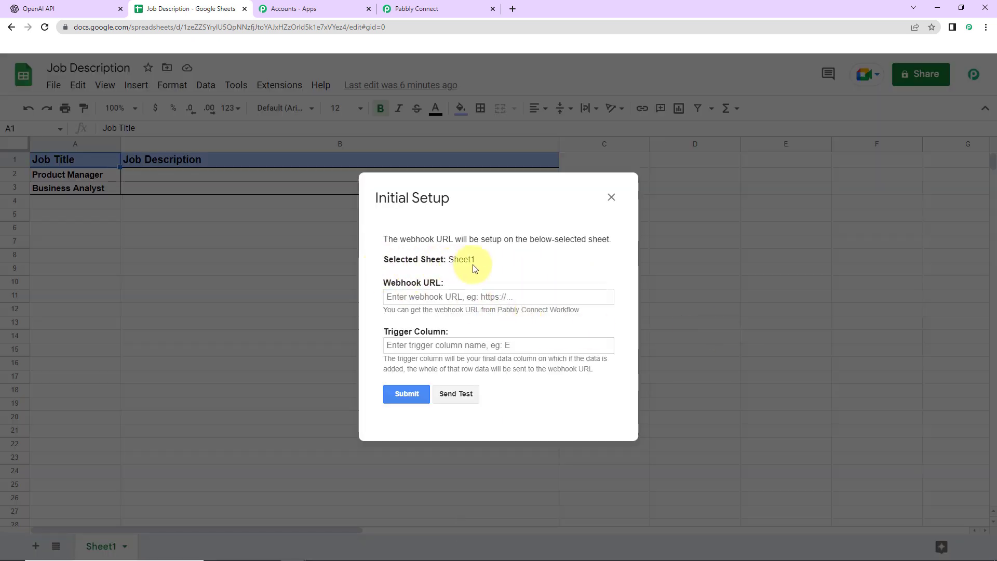
Copy the webhook URL from the Pabbly Connect workflow again and paste it as the webhook URL in the add-on's Initial Setup
{"action": "left_click", "coordinate": [428, 9]}
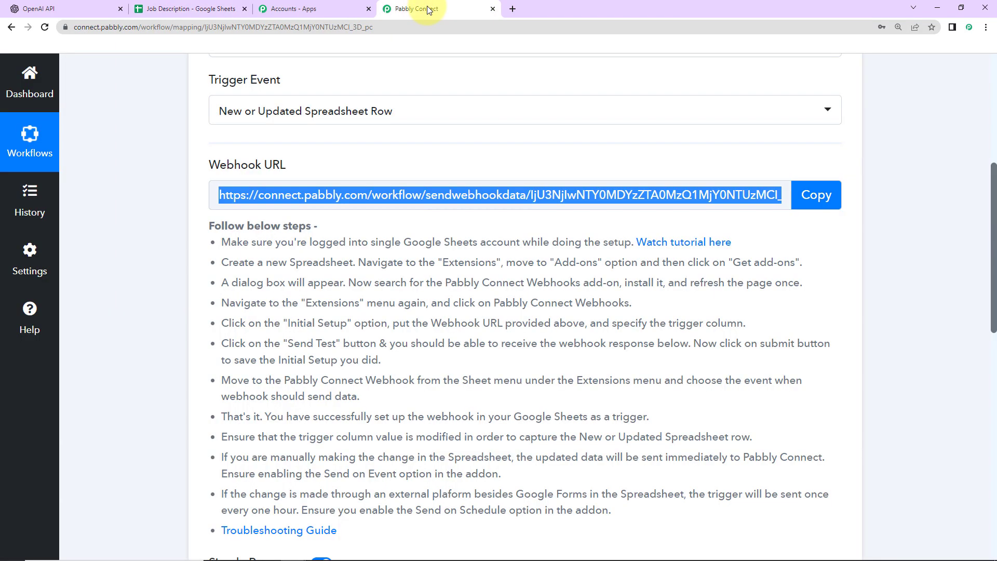
{"action": "left_click", "coordinate": [814, 196]}
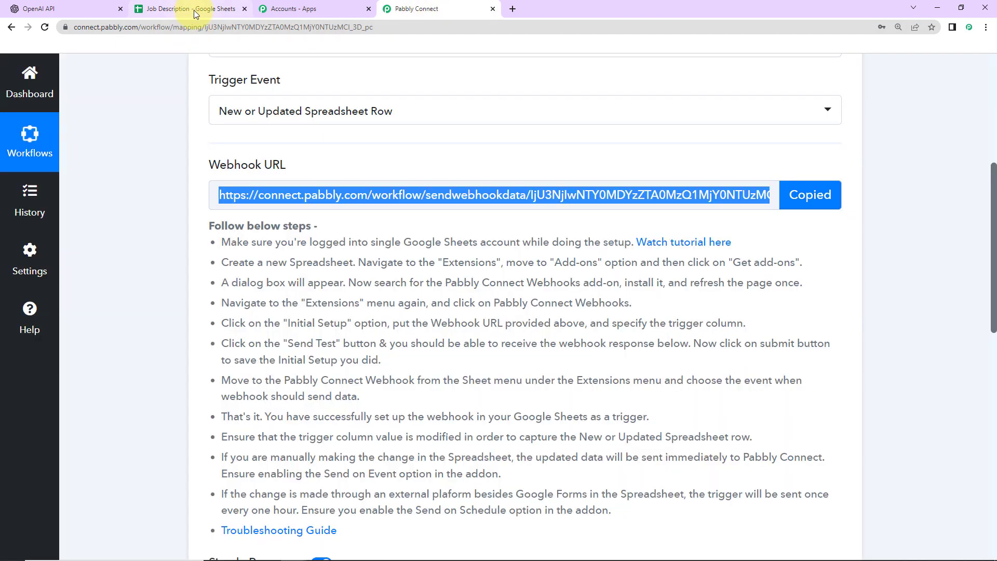
{"action": "left_click", "coordinate": [196, 9]}
{"action": "left_click", "coordinate": [402, 304]}
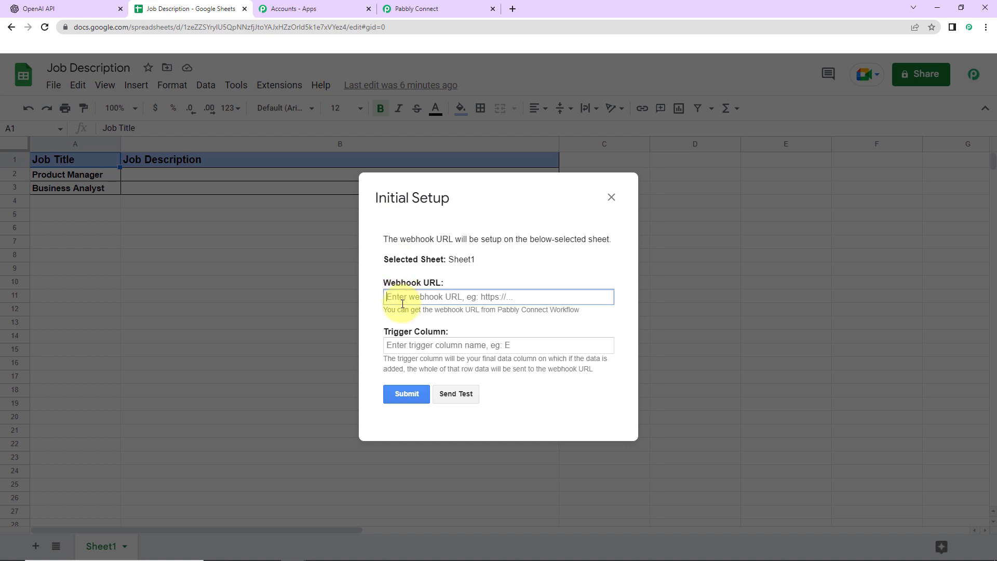
{"action": "key", "text": "ctrl+v"}
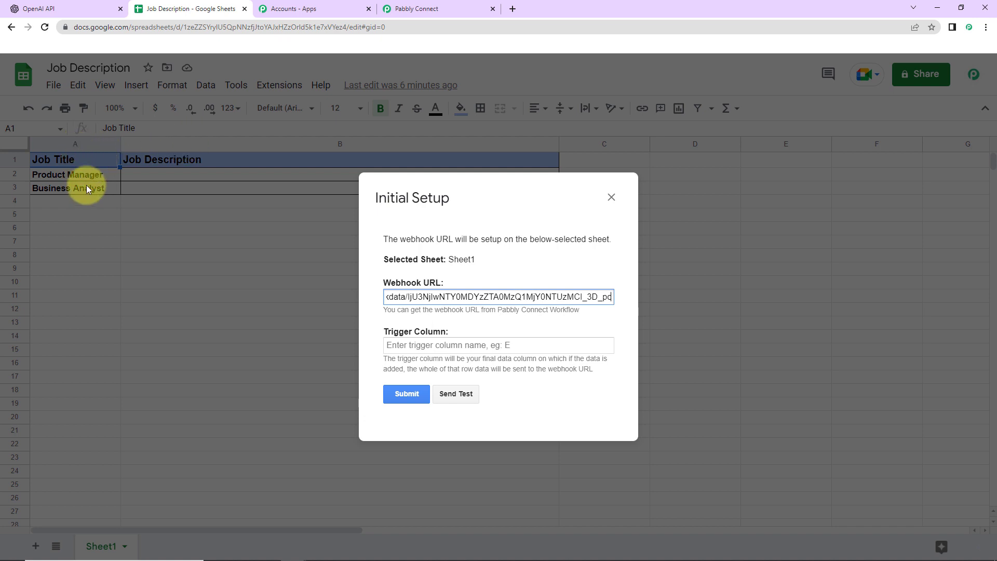
Set the trigger column to A, send the test data and submit the webhook setup for Sheet1
{"action": "left_click", "coordinate": [419, 344]}
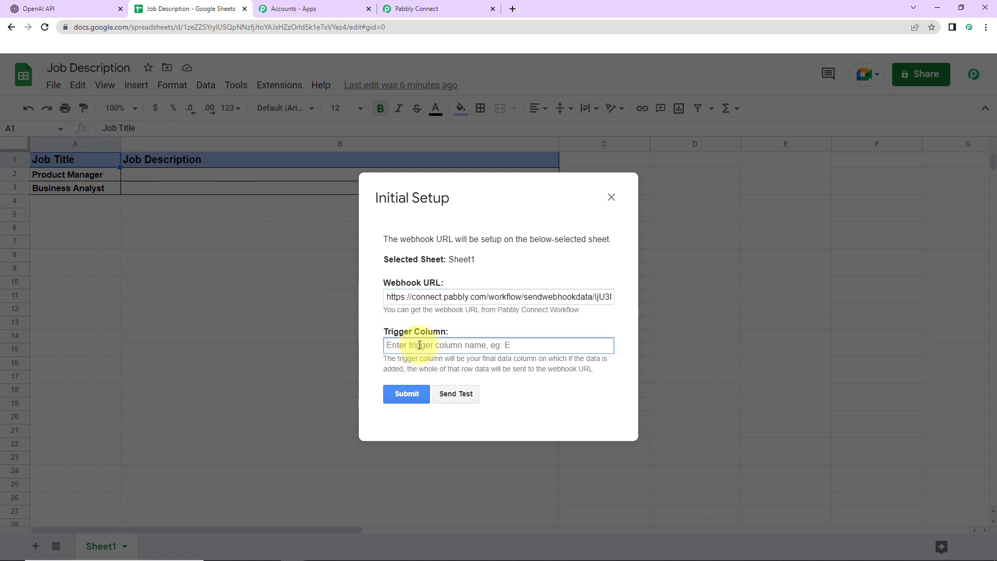
{"action": "type", "text": "A"}
{"action": "left_click", "coordinate": [457, 394]}
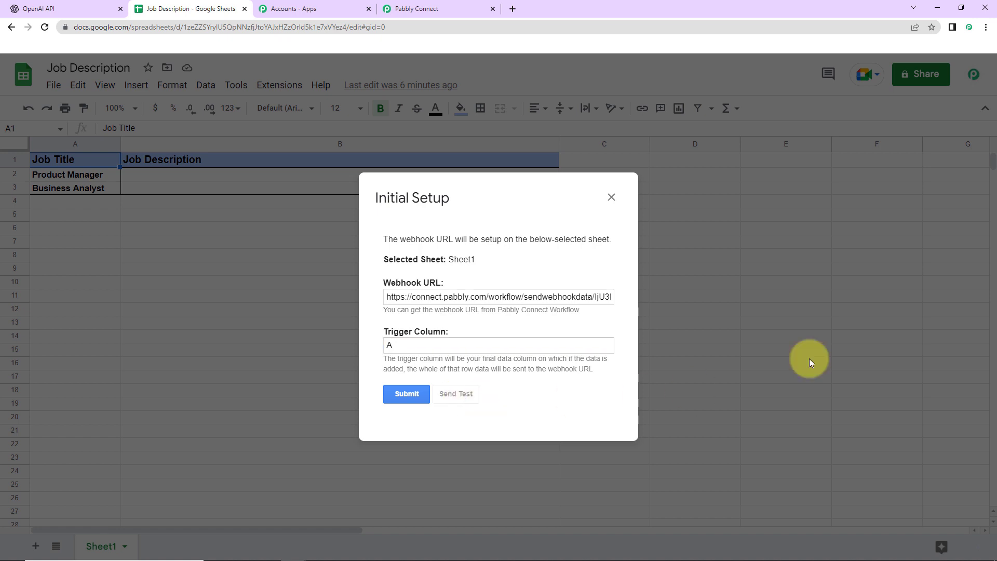
{"action": "scroll", "coordinate": [556, 340], "scroll_direction": "down", "scroll_amount": 1}
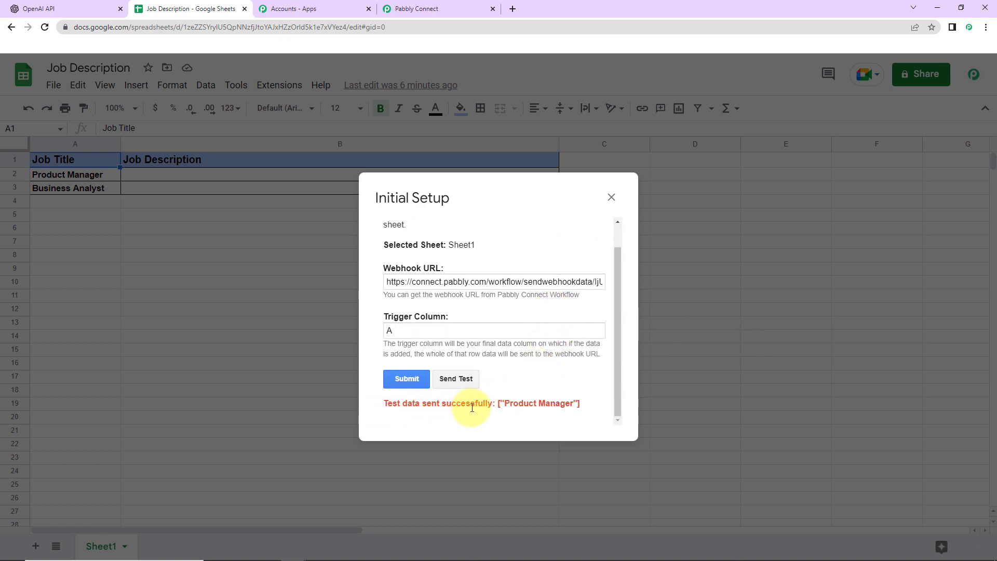
{"action": "left_click", "coordinate": [412, 380]}
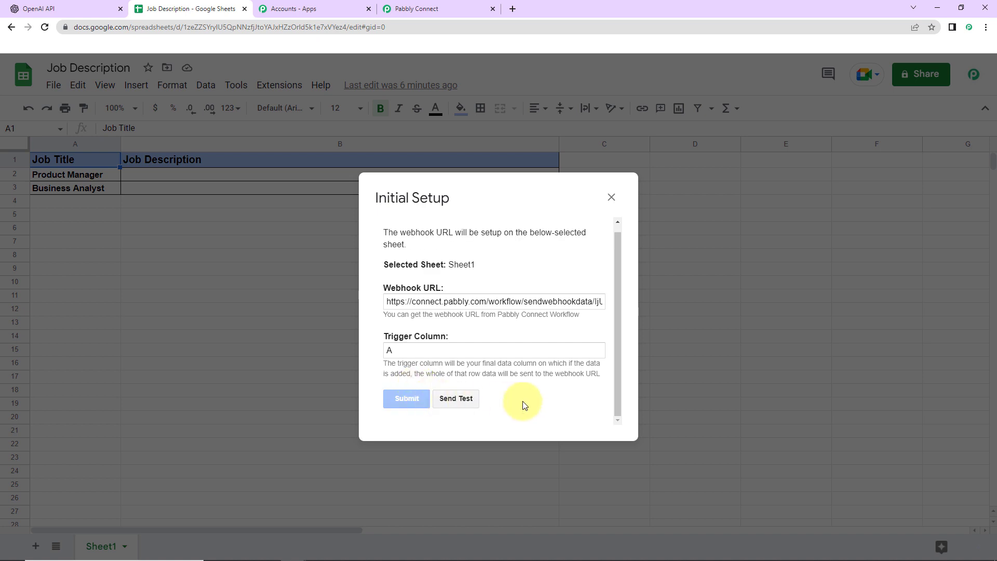
Close the add-on's Initial Setup and check that Send On Event is enabled for Pabbly Connect Webhooks
{"action": "left_click_drag", "start_coordinate": [619, 320], "coordinate": [621, 358]}
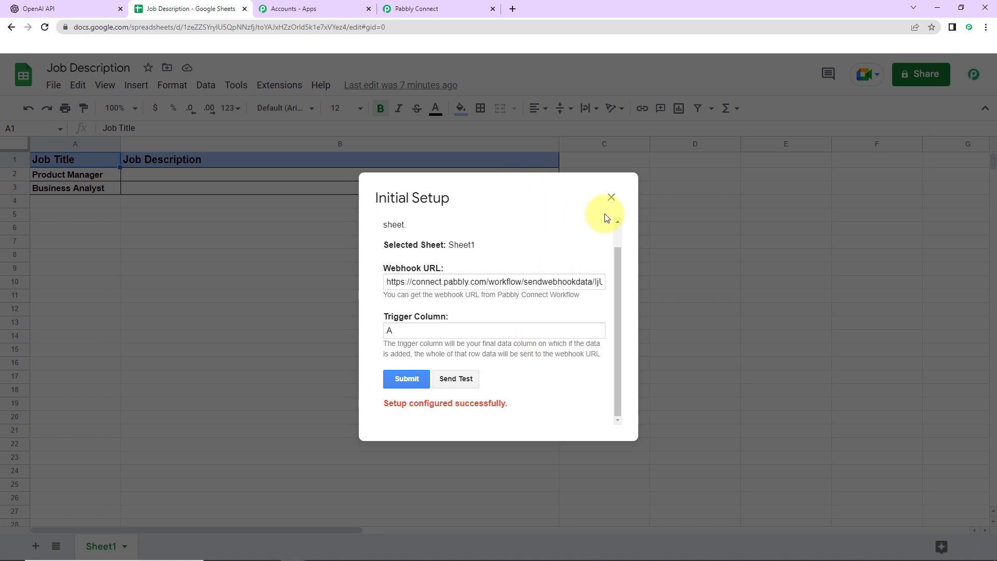
{"action": "left_click", "coordinate": [612, 197]}
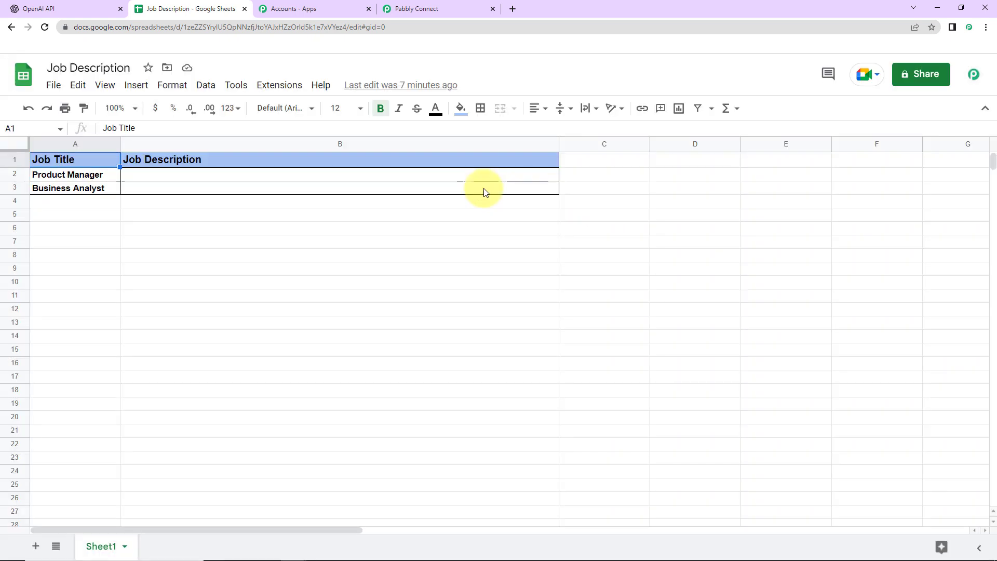
{"action": "left_click", "coordinate": [269, 87]}
{"action": "mouse_move", "coordinate": [300, 263]}
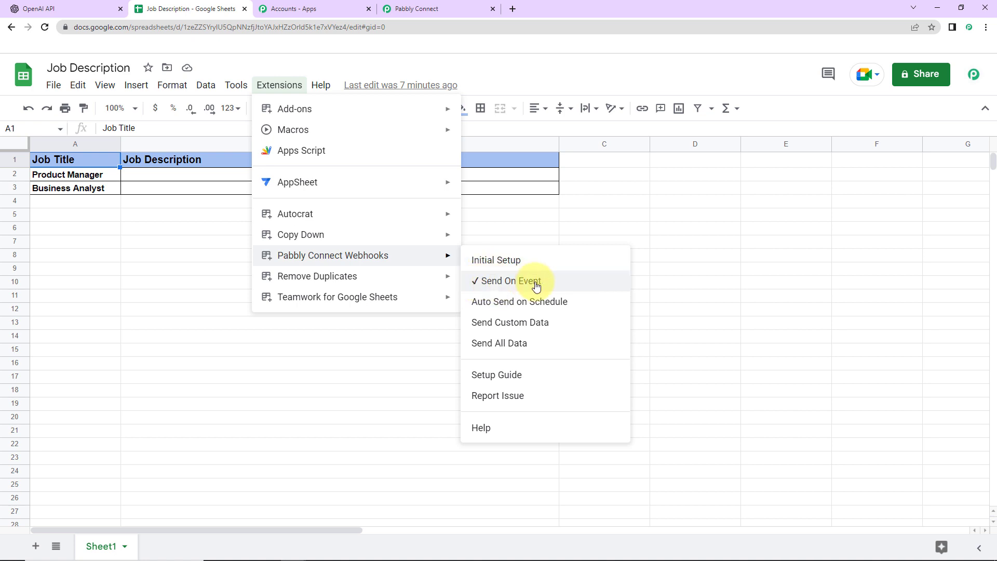
{"action": "left_click", "coordinate": [697, 291]}
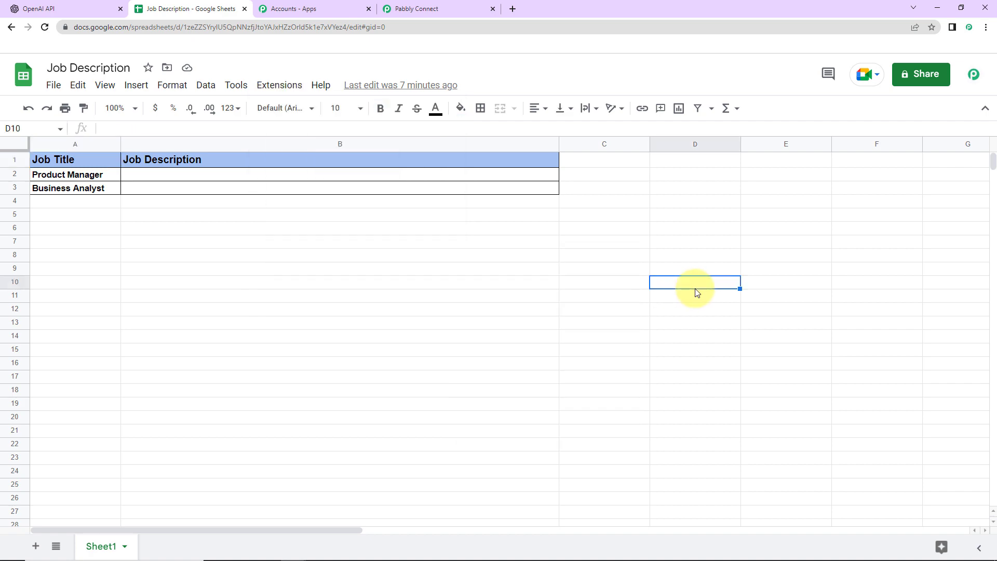
Switch to the Pabbly Connect workflow and review the received webhook response, especially the Job Title field and its value
{"action": "left_click", "coordinate": [421, 7]}
{"action": "scroll", "coordinate": [914, 283], "scroll_direction": "down", "scroll_amount": 9}
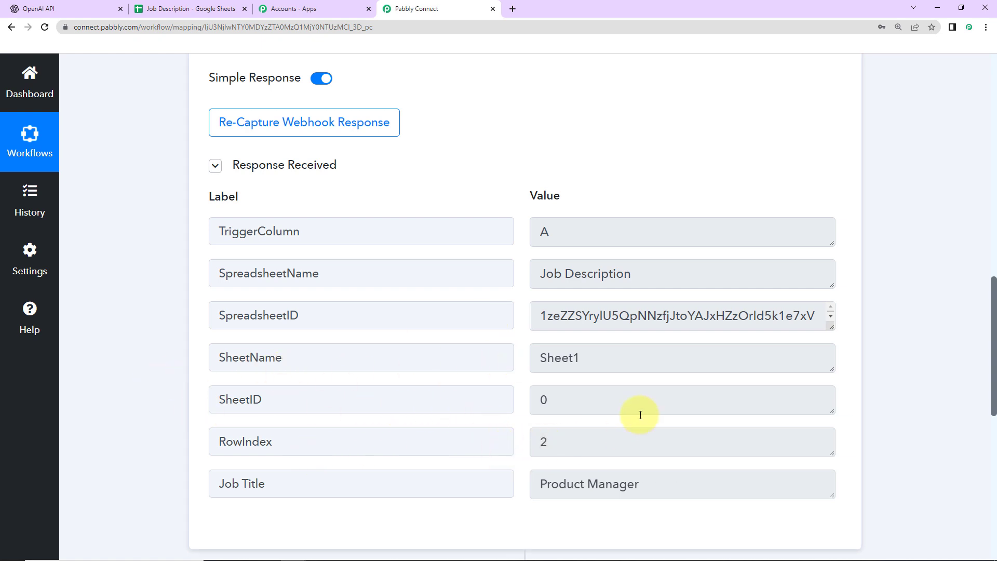
{"action": "scroll", "coordinate": [639, 412], "scroll_direction": "down", "scroll_amount": 2}
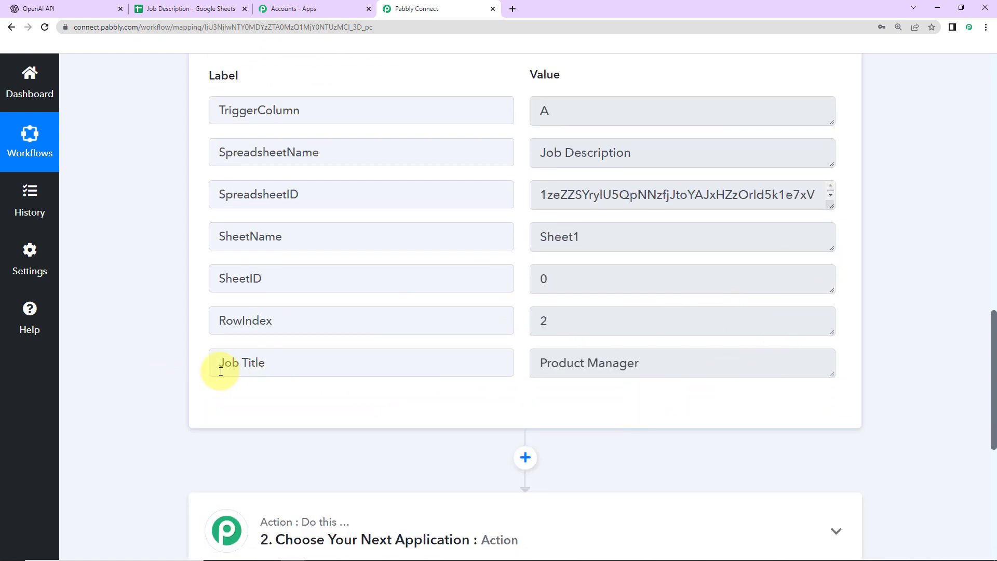
{"action": "left_click_drag", "start_coordinate": [214, 369], "coordinate": [349, 371]}
{"action": "left_click_drag", "start_coordinate": [533, 362], "coordinate": [694, 362]}
{"action": "left_click", "coordinate": [890, 291]}
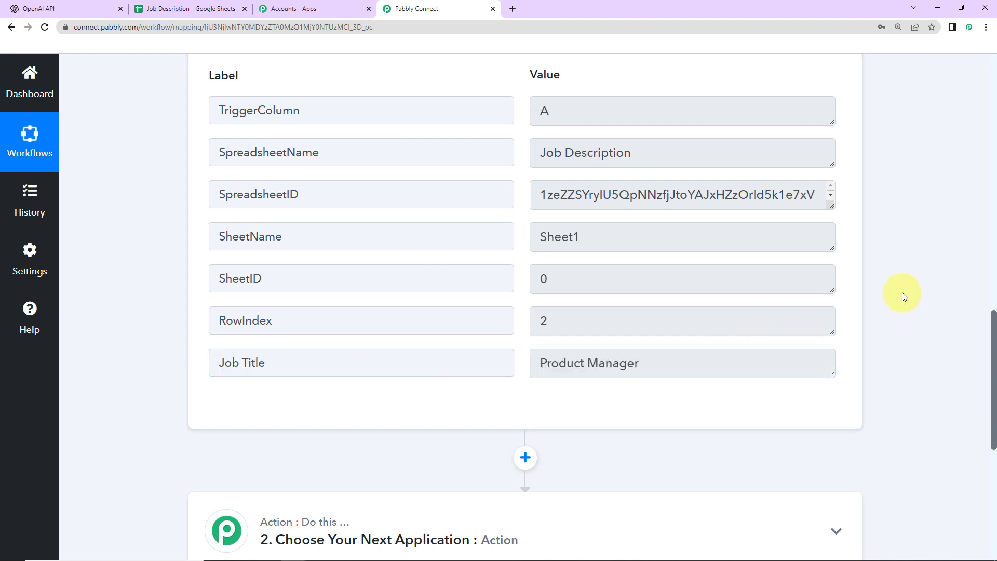
{"action": "left_click_drag", "start_coordinate": [535, 363], "coordinate": [690, 359]}
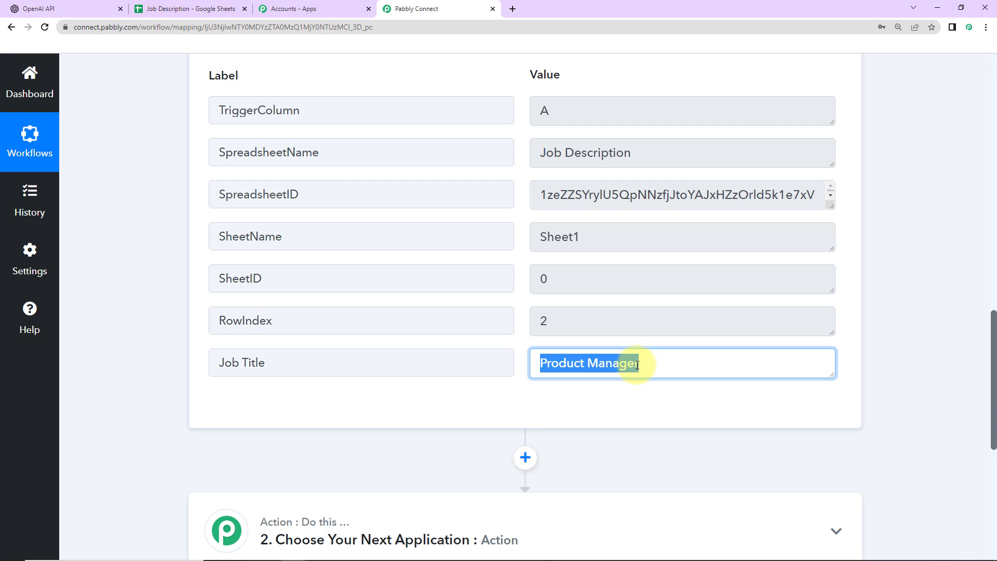
Set the workflow's second step to the OpenAI app with the Generate Content action event
{"action": "scroll", "coordinate": [885, 269], "scroll_direction": "down", "scroll_amount": 2}
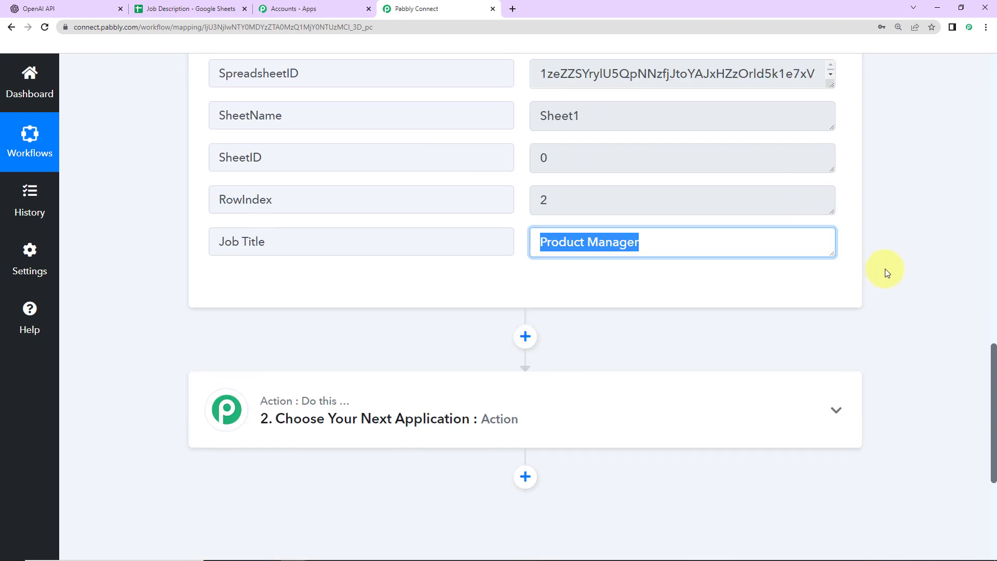
{"action": "scroll", "coordinate": [885, 269], "scroll_direction": "down", "scroll_amount": 2}
{"action": "left_click", "coordinate": [313, 312]}
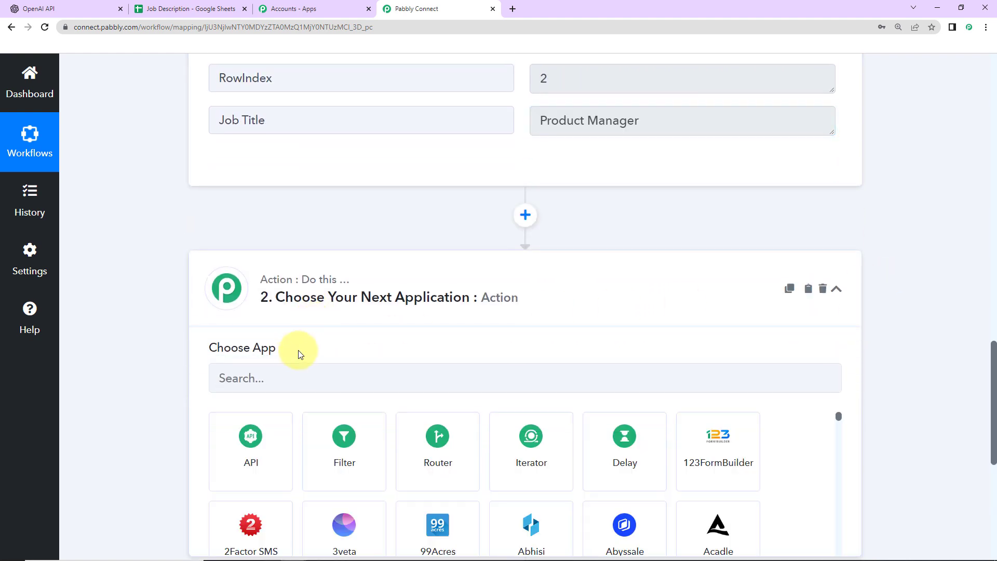
{"action": "left_click", "coordinate": [287, 378]}
{"action": "type", "text": "open"}
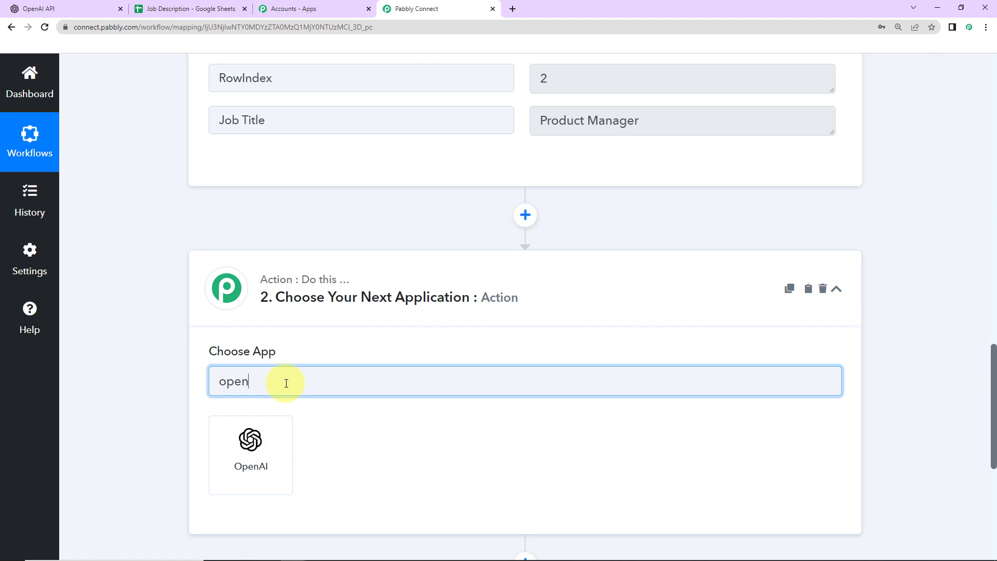
{"action": "left_click", "coordinate": [269, 451]}
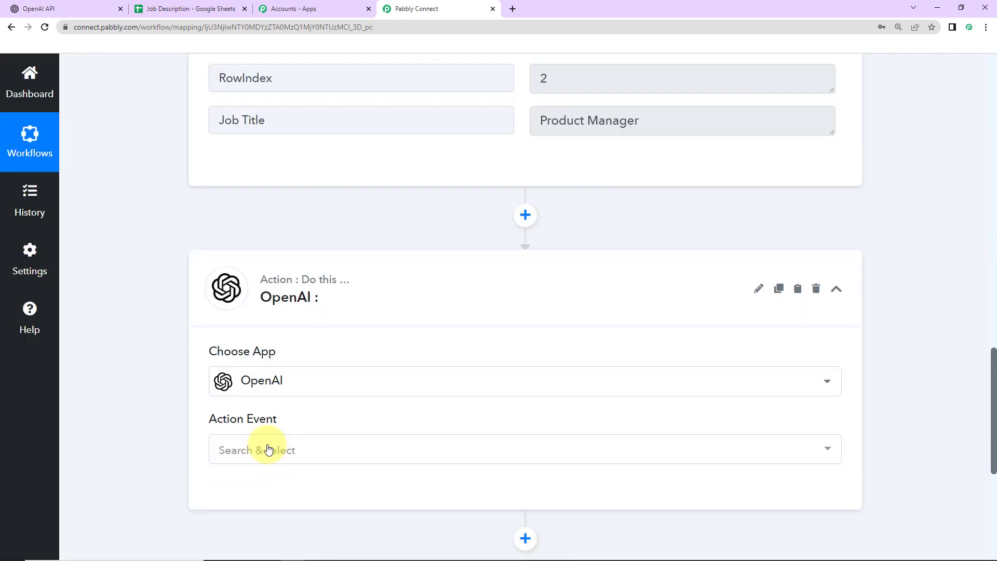
{"action": "left_click", "coordinate": [255, 449]}
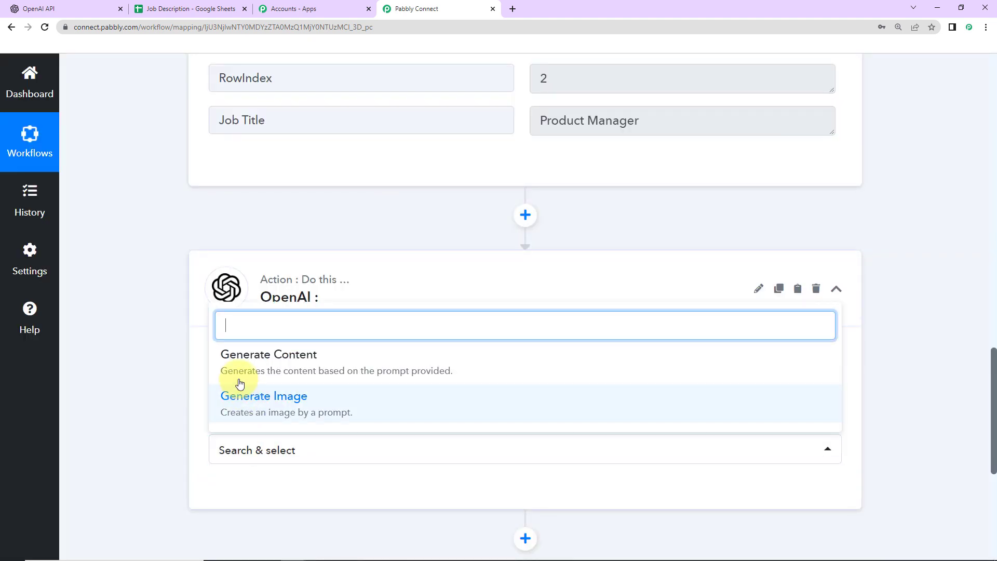
{"action": "left_click", "coordinate": [312, 358]}
Start adding a new OpenAI connection for the action and open the linked OpenAI API Keys page
{"action": "left_click", "coordinate": [244, 492]}
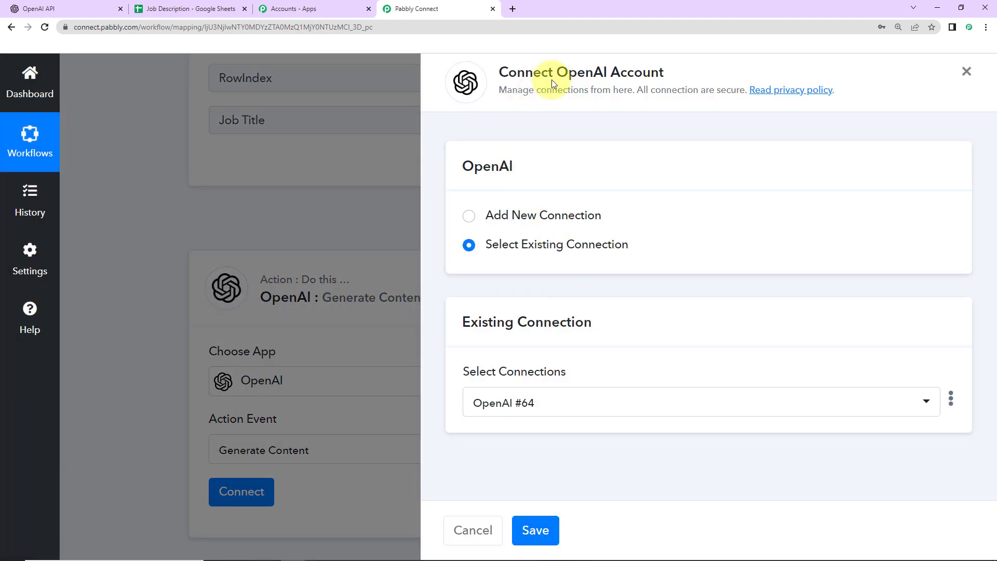
{"action": "left_click_drag", "start_coordinate": [557, 72], "coordinate": [701, 85]}
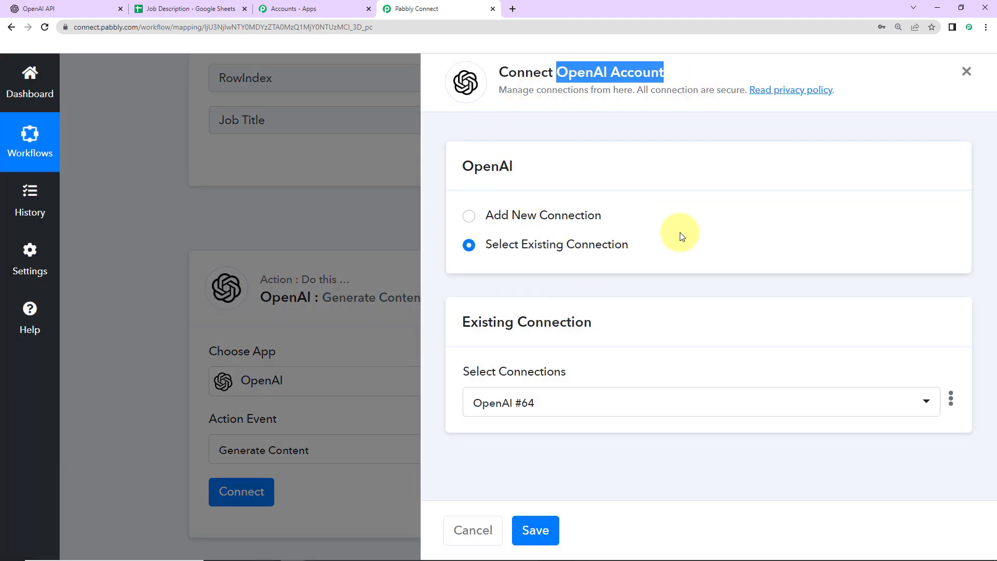
{"action": "left_click", "coordinate": [467, 215]}
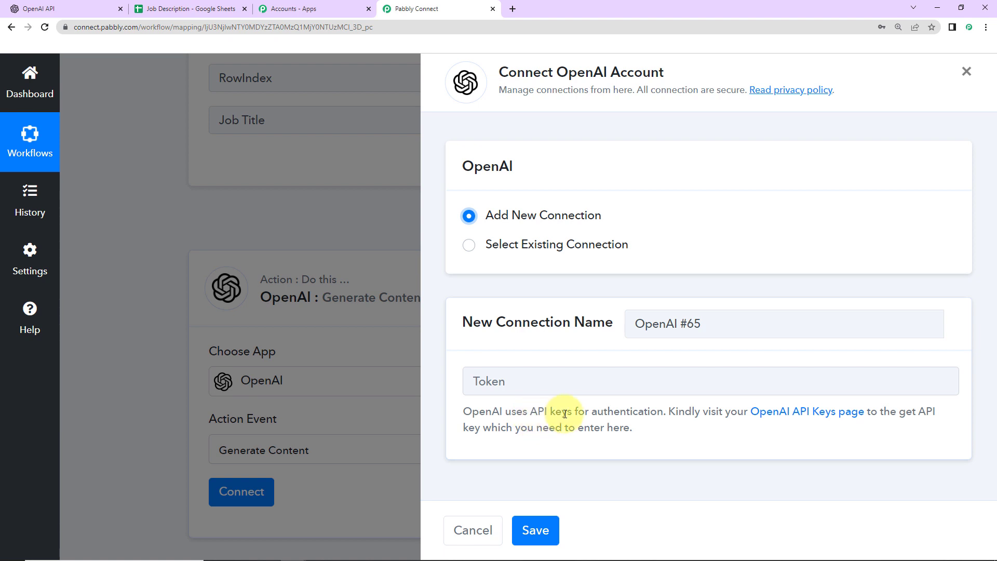
{"action": "left_click", "coordinate": [811, 412]}
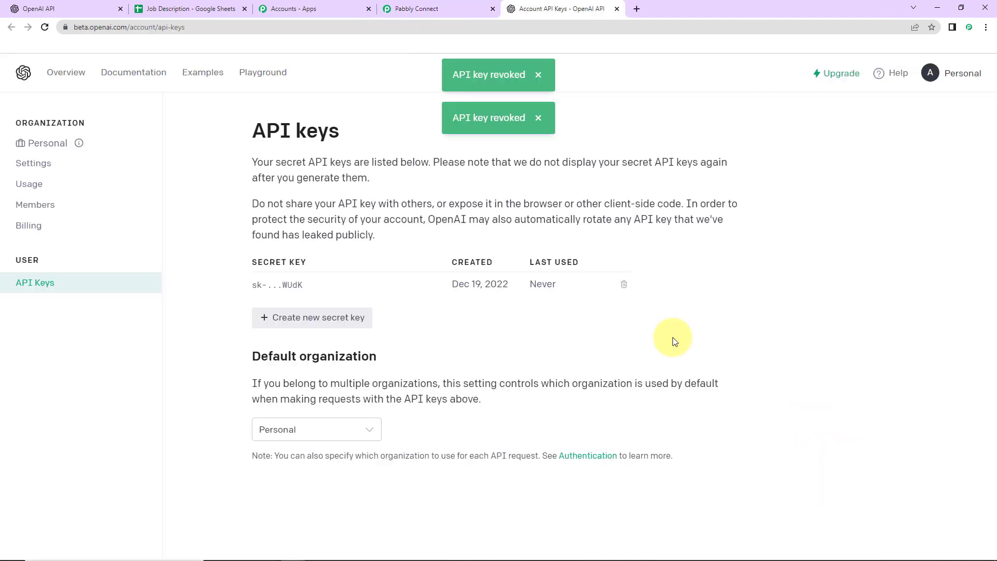
Create a new OpenAI secret key and save the Pabbly Connect connection with that API key as its token
{"action": "left_click", "coordinate": [292, 318]}
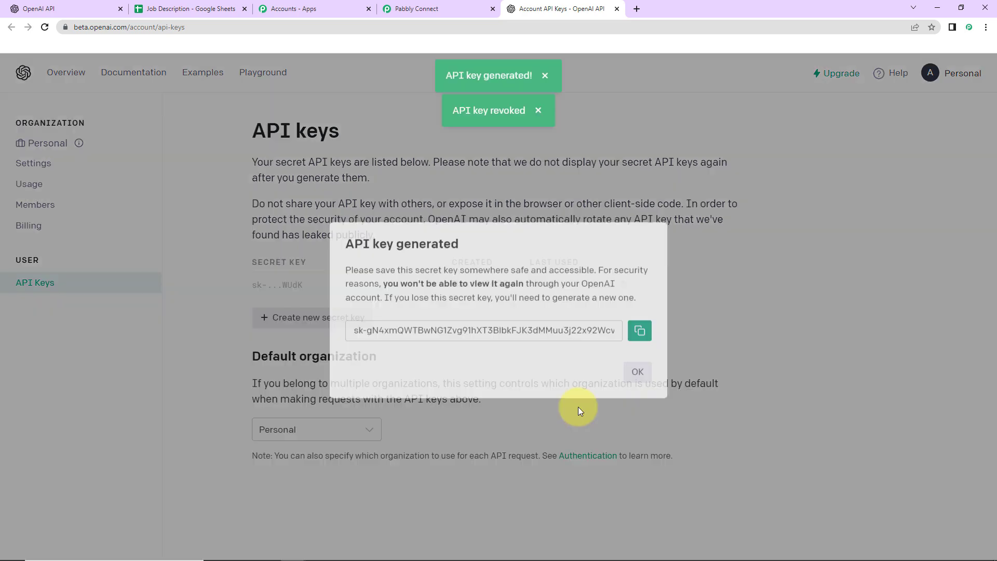
{"action": "left_click", "coordinate": [640, 327]}
{"action": "left_click", "coordinate": [424, 9]}
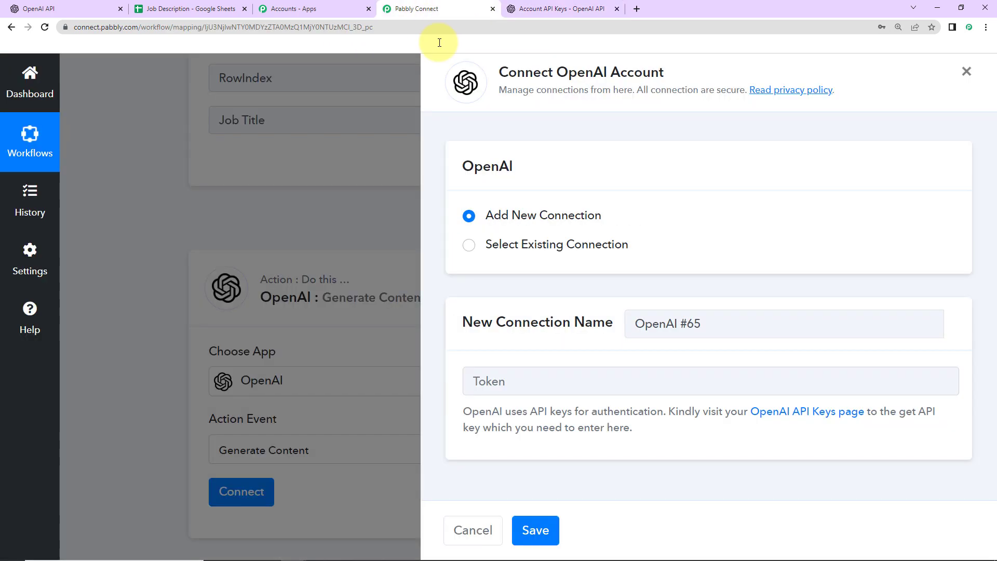
{"action": "left_click", "coordinate": [510, 383]}
{"action": "key", "text": "ctrl+v"}
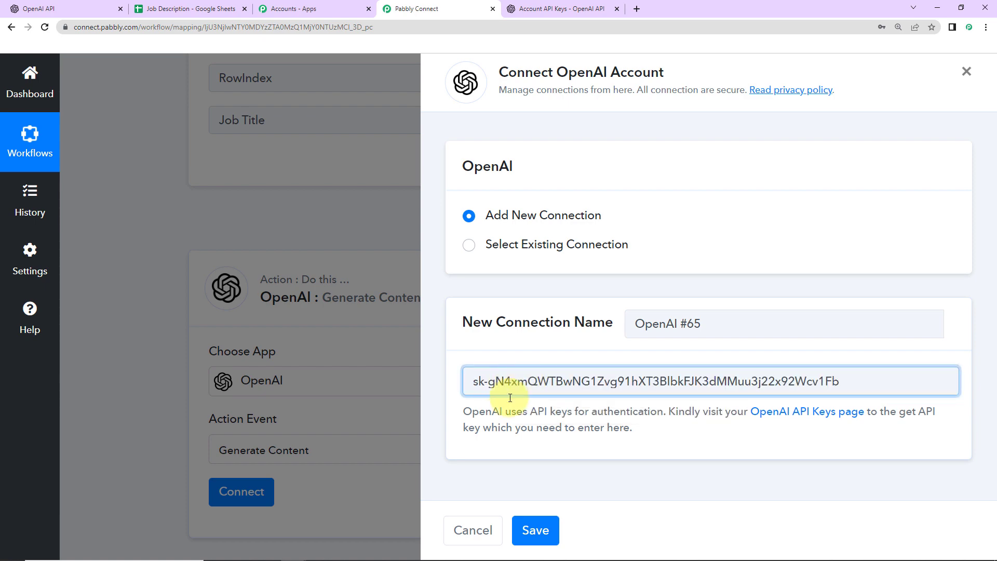
{"action": "left_click", "coordinate": [535, 530]}
{"action": "scroll", "coordinate": [309, 303], "scroll_direction": "down", "scroll_amount": 9}
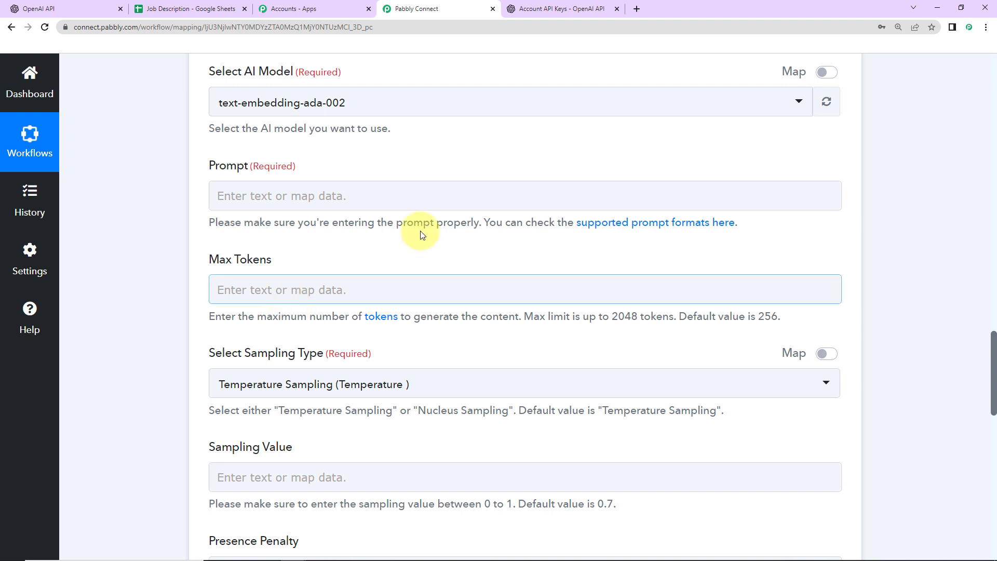
Switch to the OpenAI website, log in to the account and open the Playground
{"action": "left_click", "coordinate": [57, 9]}
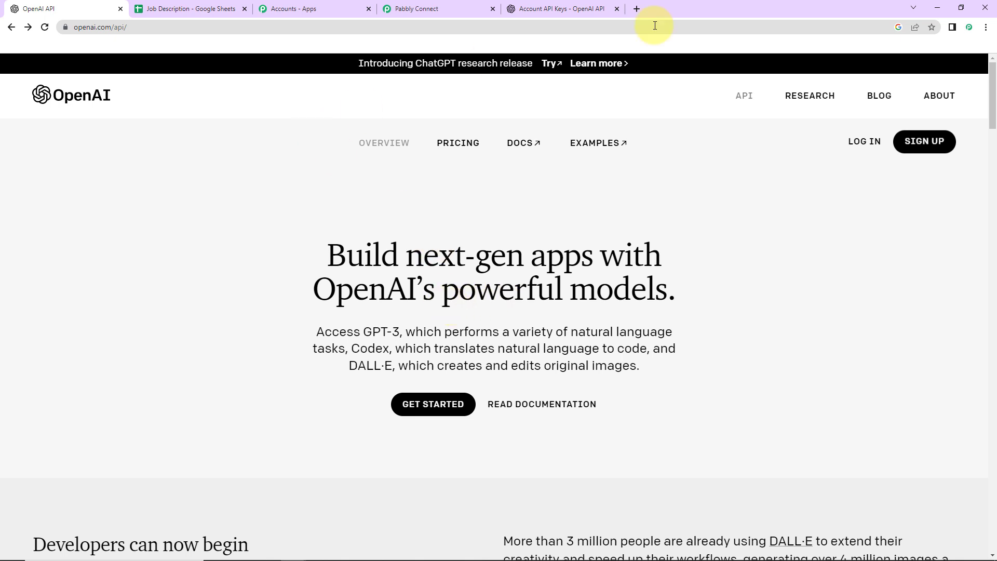
{"action": "left_click", "coordinate": [857, 141]}
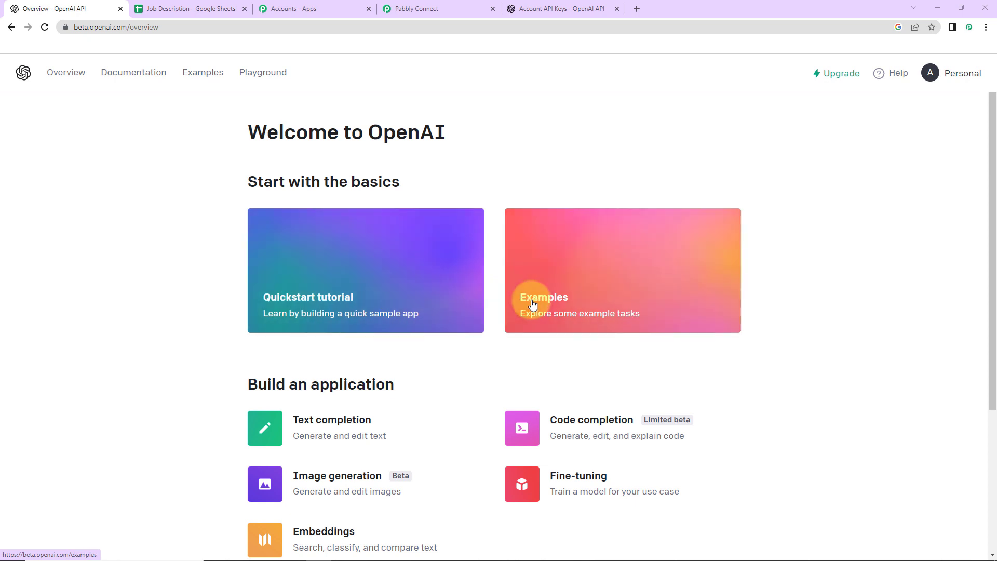
{"action": "left_click", "coordinate": [259, 78]}
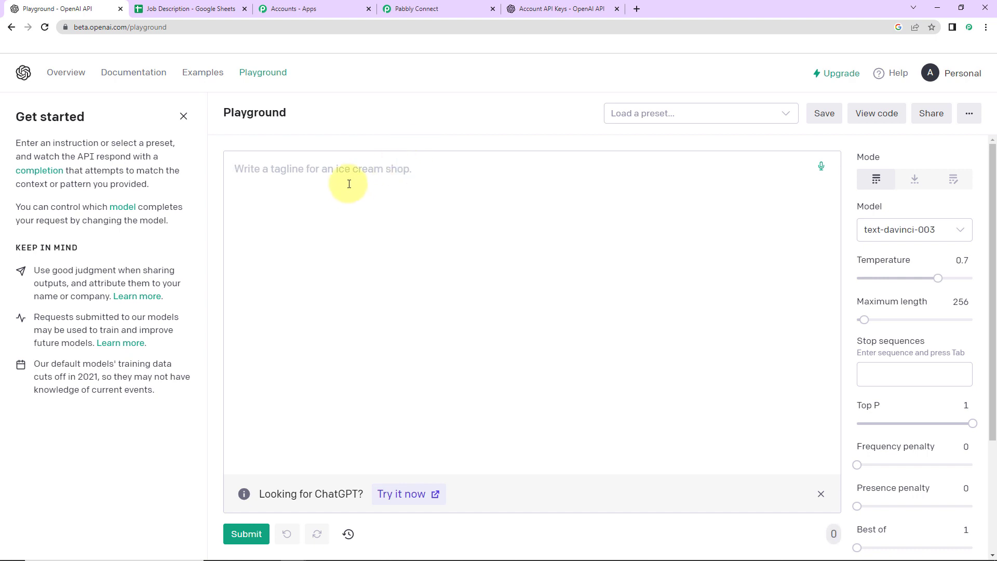
Submit the prompt "Write a story about flower." in the Playground to generate a sample text
{"action": "type", "text": "Wr"}
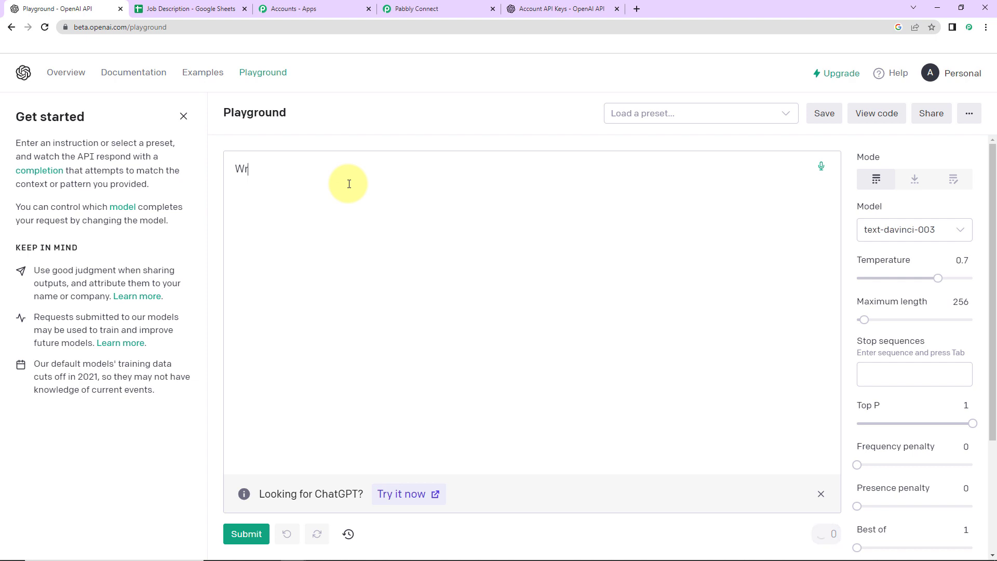
{"action": "type", "text": "ite a story about  flower."}
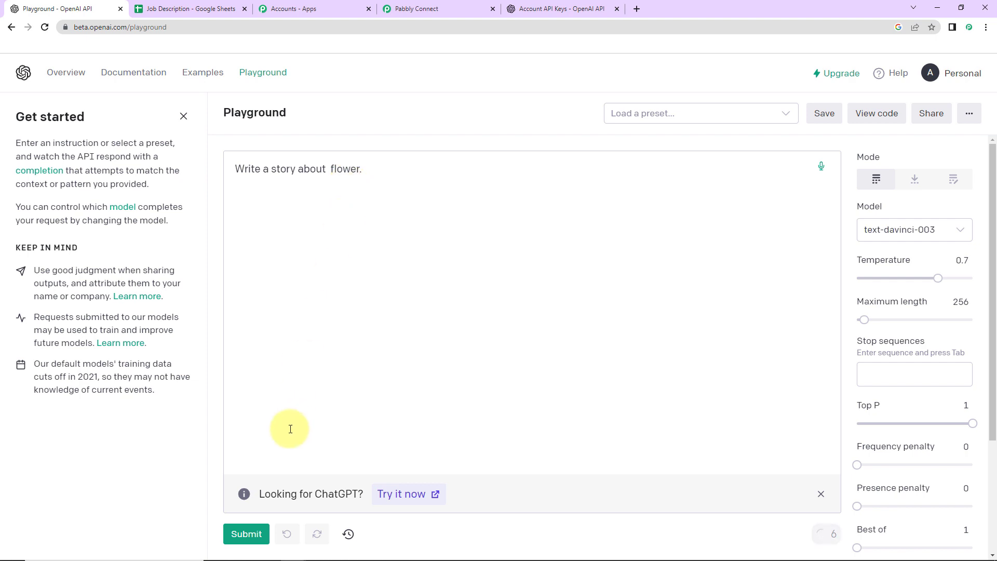
{"action": "left_click", "coordinate": [243, 534]}
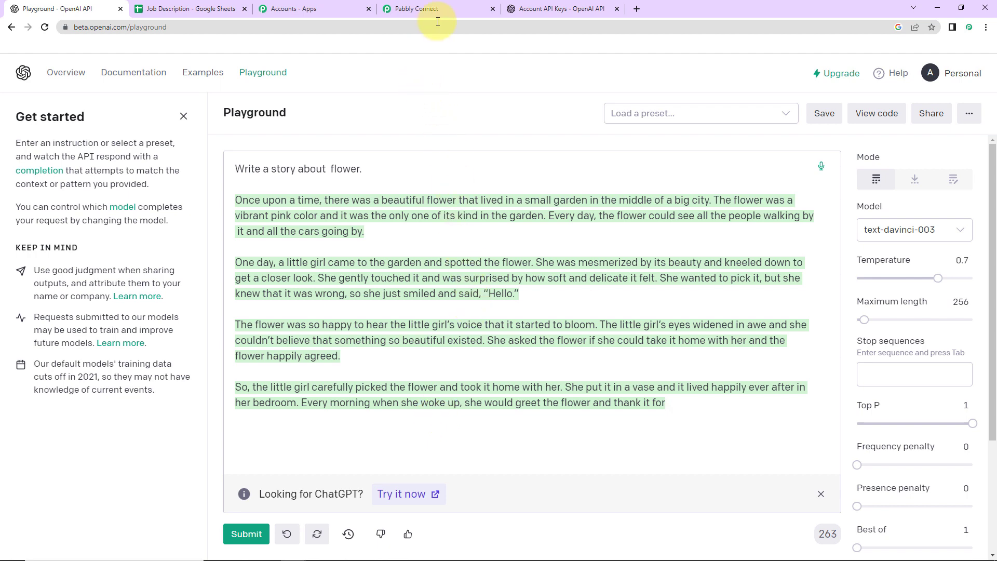
Return to the Pabbly Connect workflow and review the AI model, prompt and token fields of the OpenAI action
{"action": "left_click", "coordinate": [440, 5]}
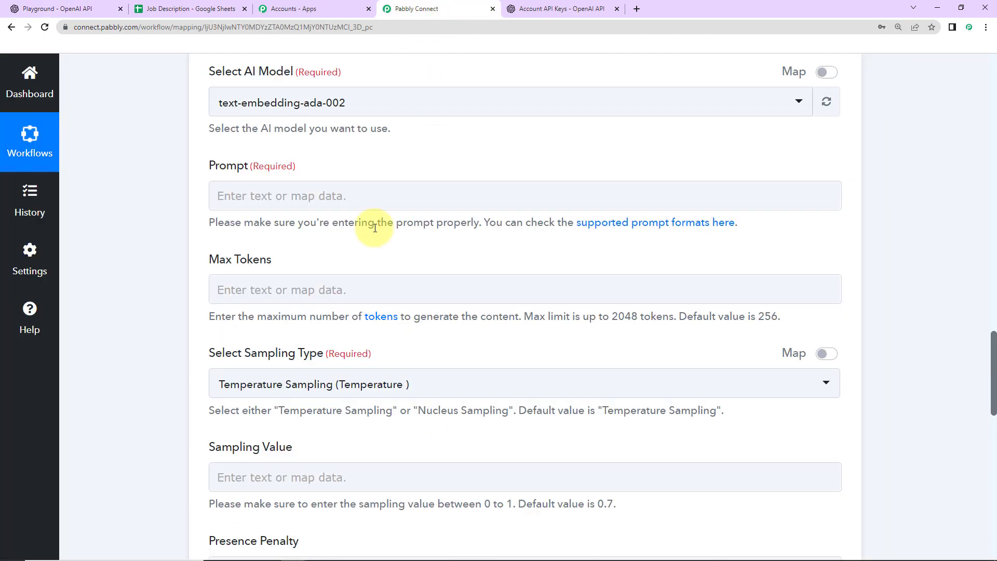
{"action": "scroll", "coordinate": [366, 219], "scroll_direction": "up", "scroll_amount": 5}
{"action": "scroll", "coordinate": [315, 298], "scroll_direction": "down", "scroll_amount": 2}
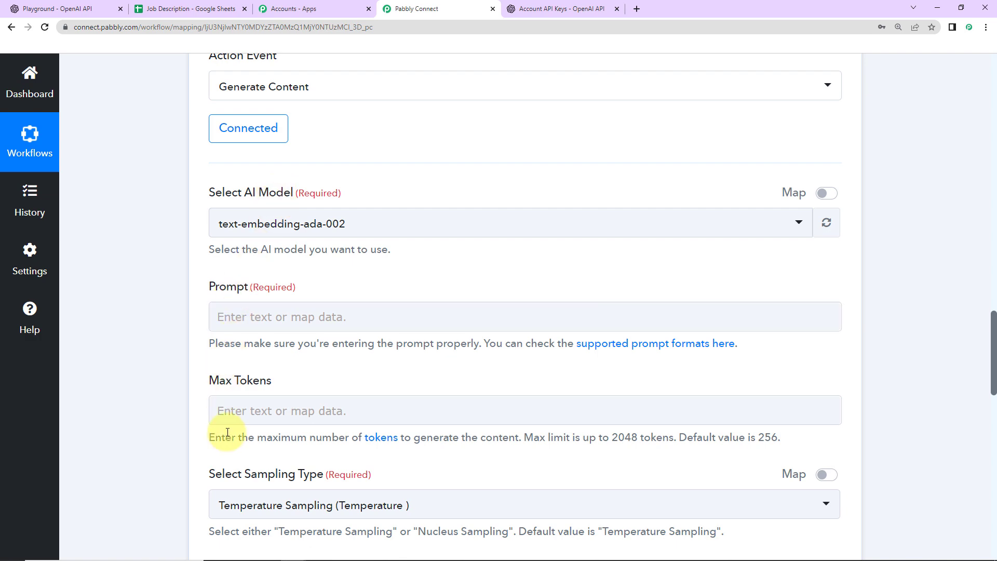
Clear the prompt and the generated story from the OpenAI Playground
{"action": "left_click", "coordinate": [55, 10]}
{"action": "left_click_drag", "start_coordinate": [372, 402], "coordinate": [189, 133]}
{"action": "key", "text": "ctrl+a"}
{"action": "key", "text": "BackSpace"}
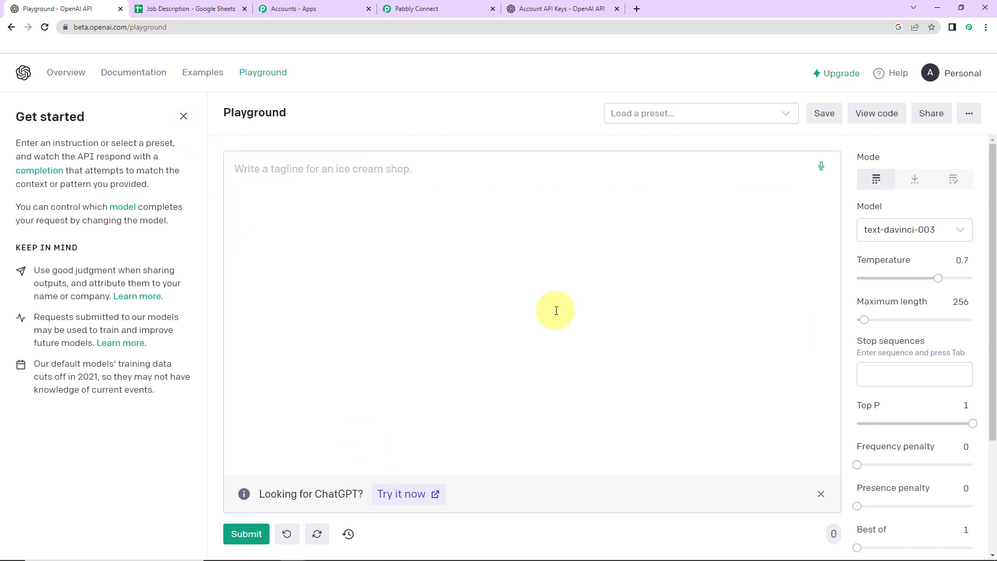
Select the text-davinci-003 model in the Playground and set the maximum length to 350
{"action": "mouse_move", "coordinate": [871, 162]}
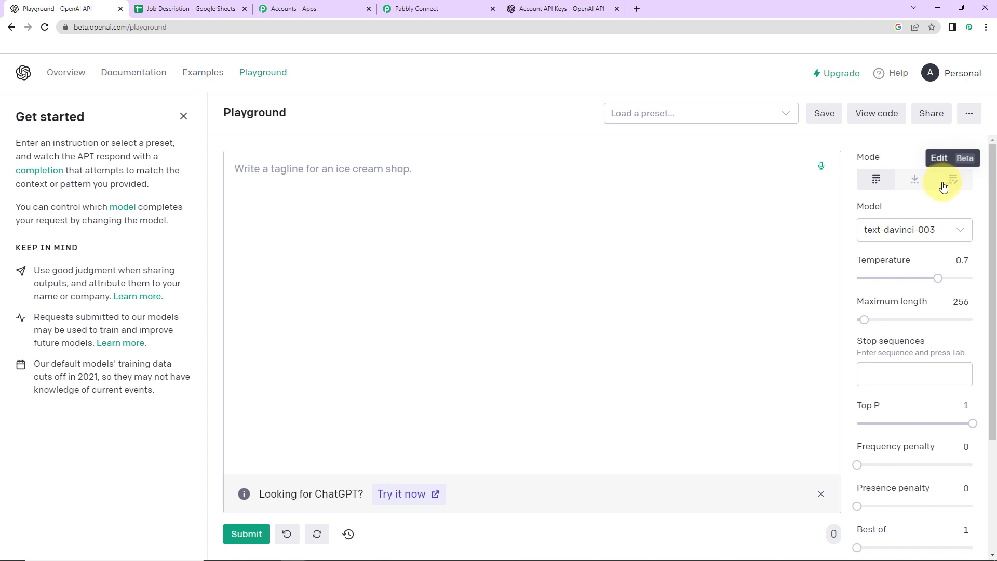
{"action": "left_click", "coordinate": [950, 238]}
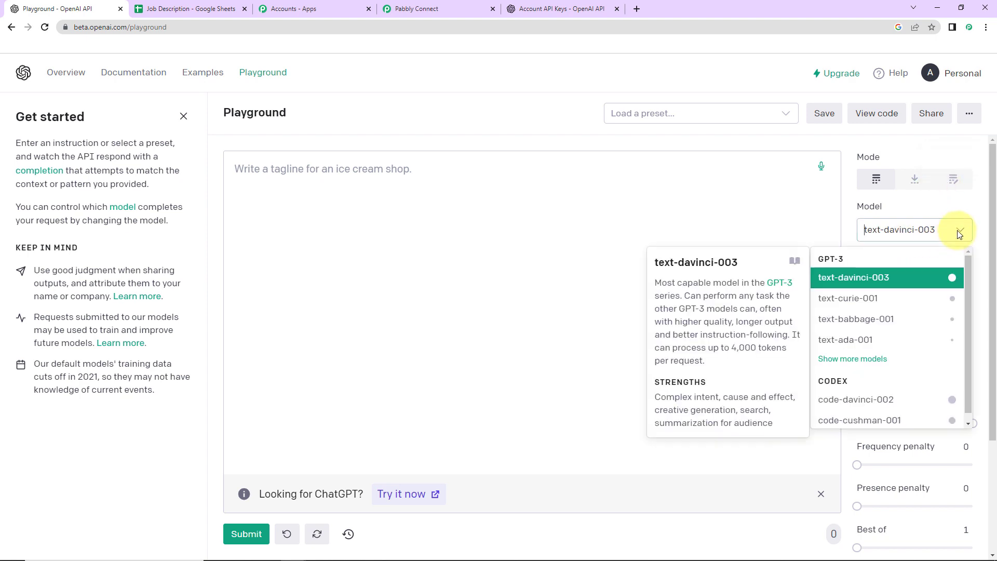
{"action": "left_click", "coordinate": [865, 276]}
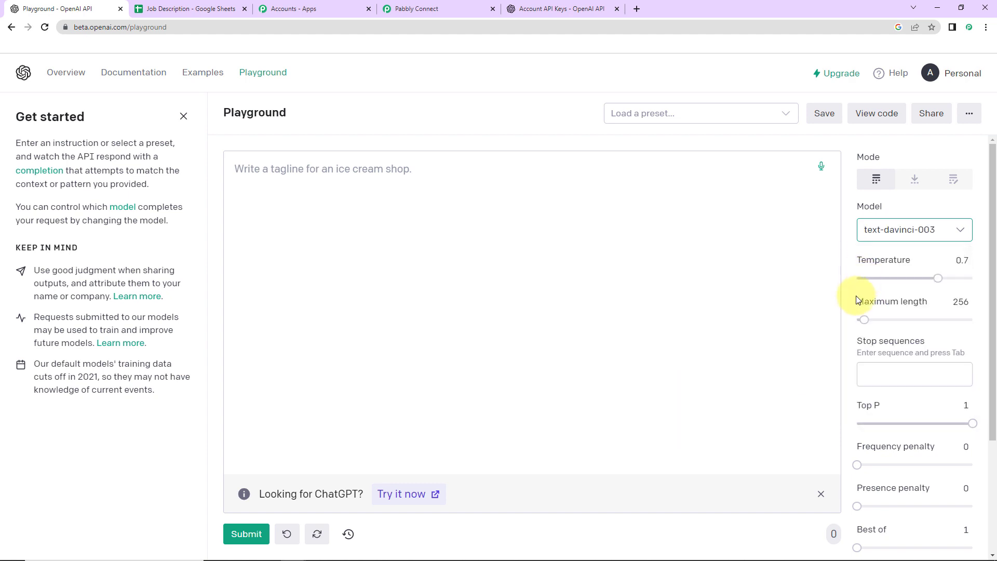
{"action": "mouse_move", "coordinate": [877, 261]}
{"action": "mouse_move", "coordinate": [905, 305]}
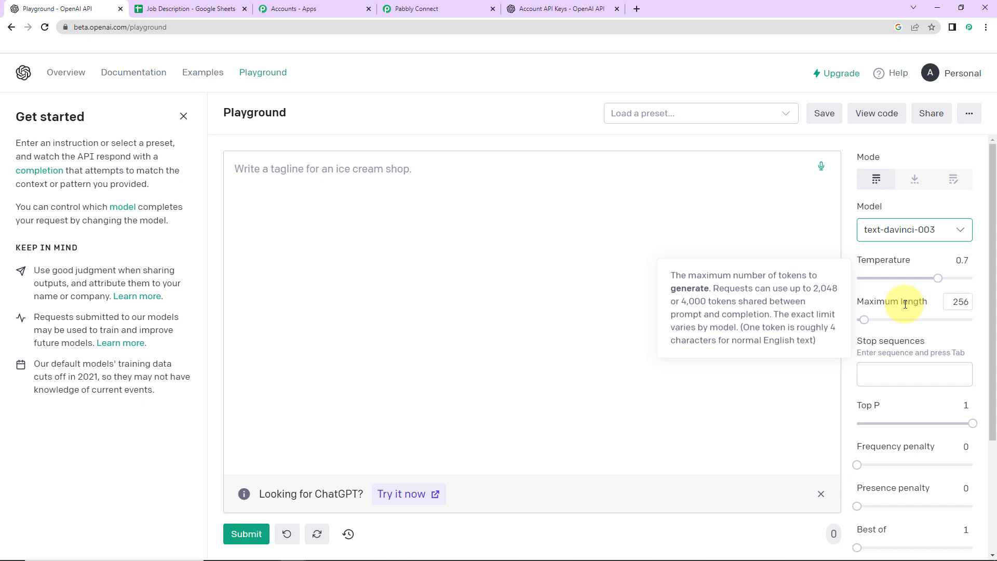
{"action": "left_click", "coordinate": [905, 305]}
{"action": "scroll", "coordinate": [905, 305], "scroll_direction": "down", "scroll_amount": 2}
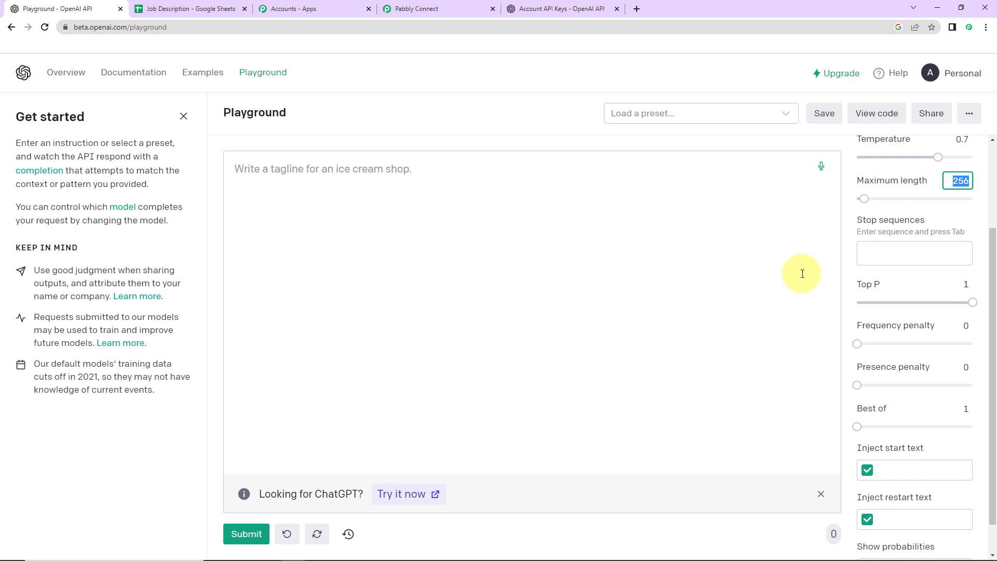
{"action": "type", "text": "350"}
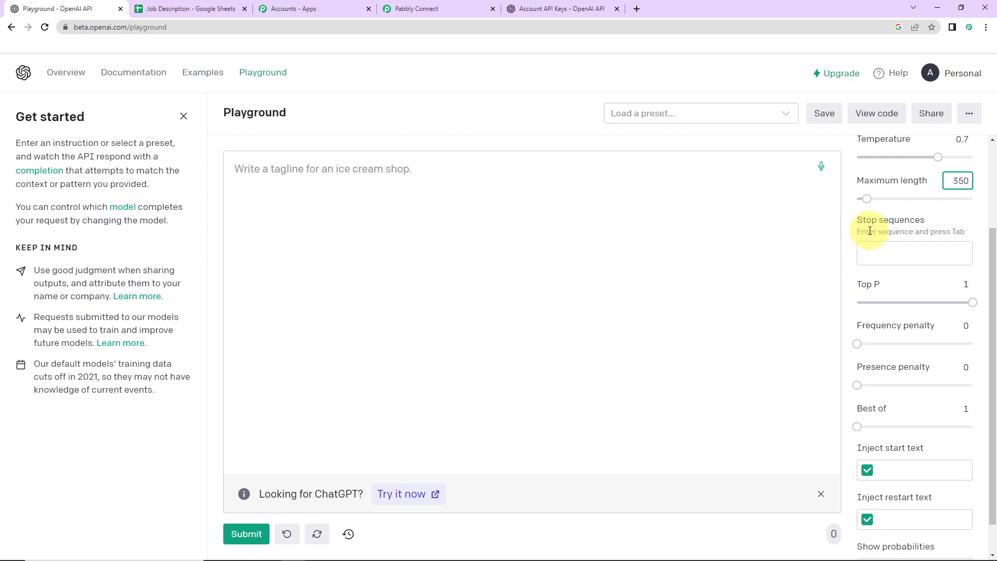
Add //# as a stop sequence in the Playground settings
{"action": "mouse_move", "coordinate": [875, 220]}
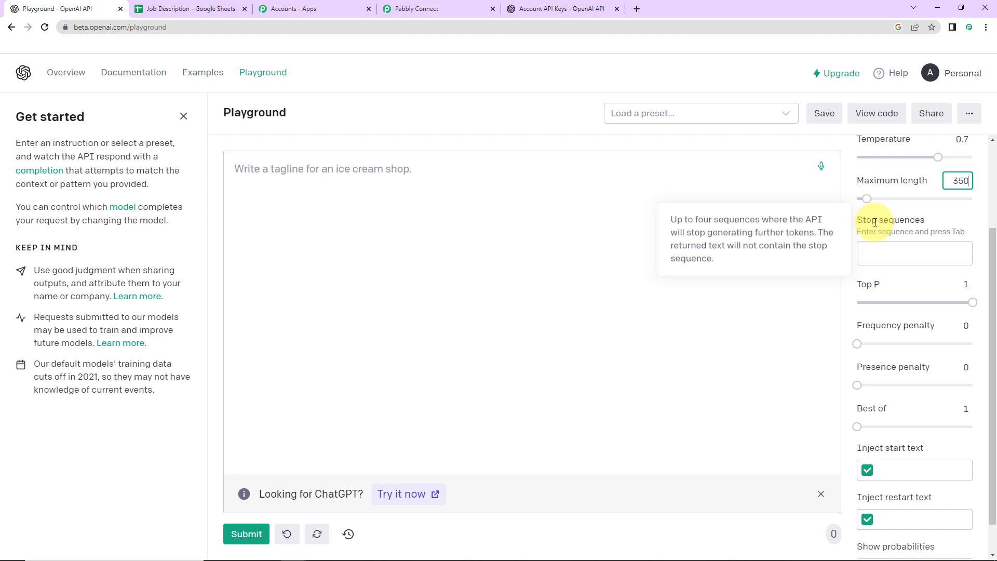
{"action": "left_click", "coordinate": [886, 253]}
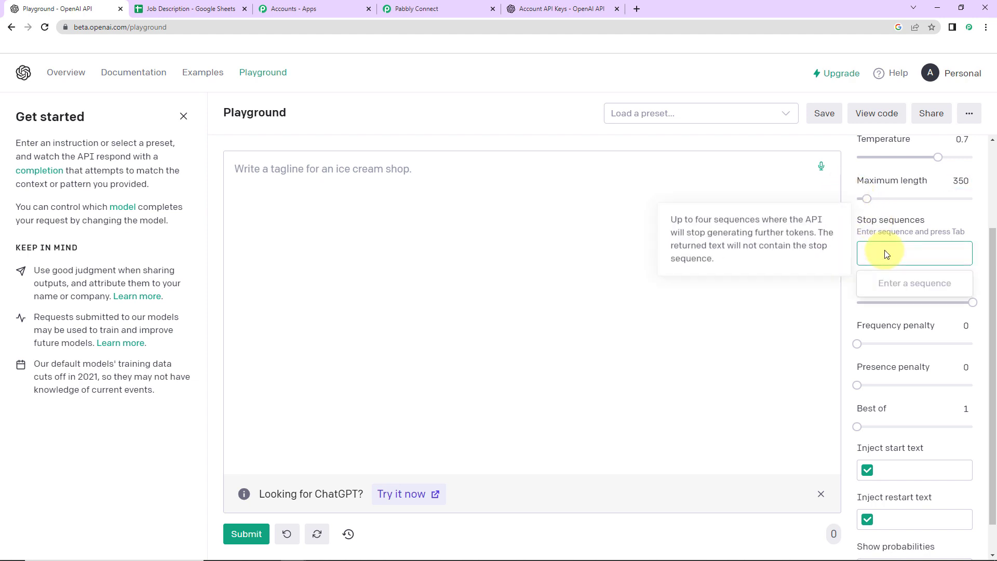
{"action": "type", "text": "//#"}
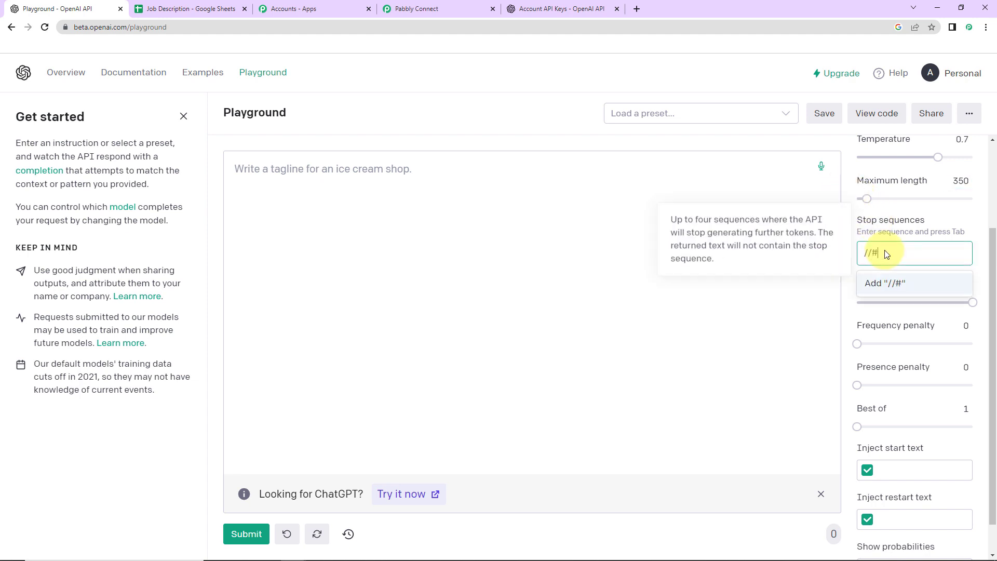
{"action": "left_click", "coordinate": [886, 283]}
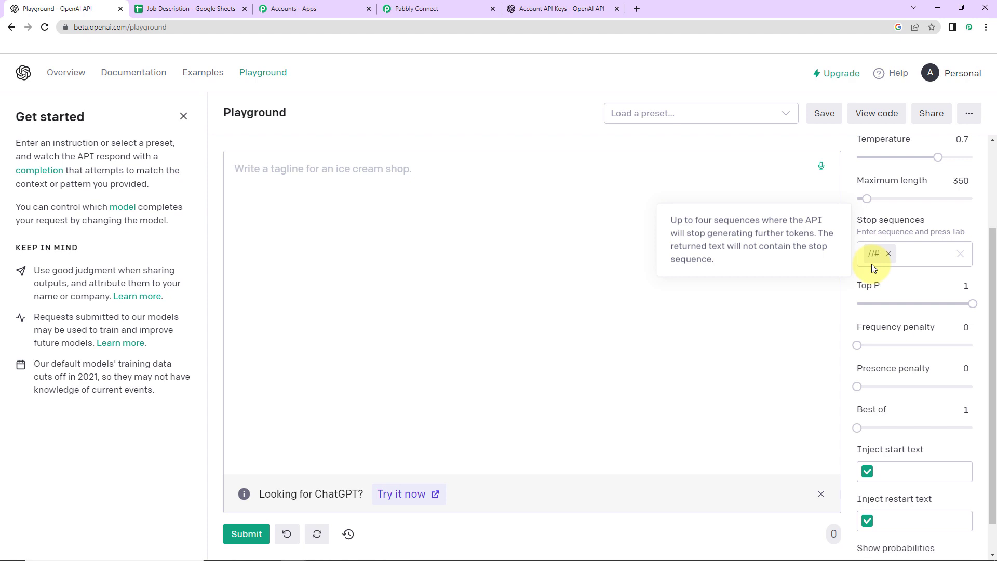
Check the Top P and penalty settings of the Playground and set Best of to 3
{"action": "mouse_move", "coordinate": [876, 286]}
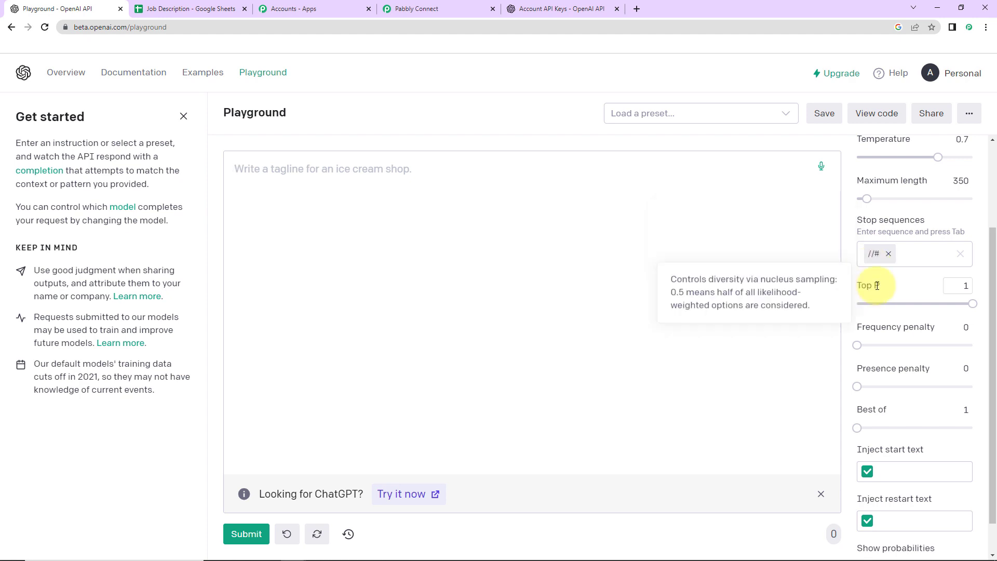
{"action": "mouse_move", "coordinate": [879, 338]}
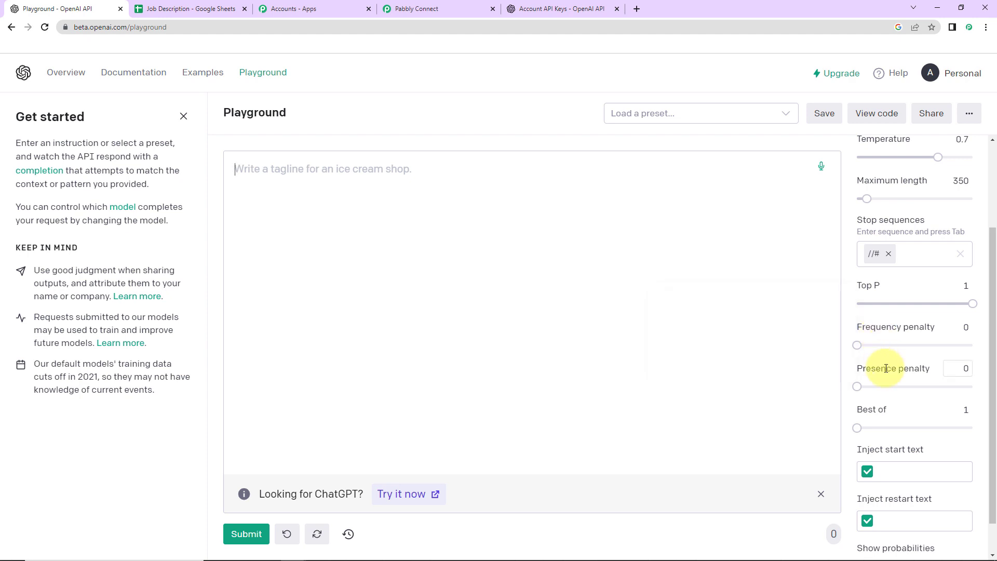
{"action": "mouse_move", "coordinate": [886, 368]}
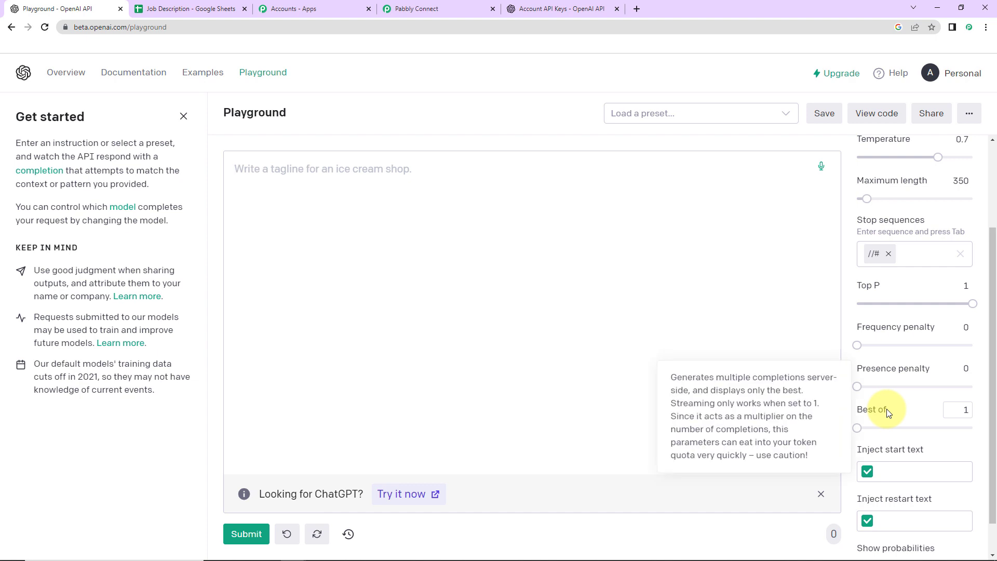
{"action": "mouse_move", "coordinate": [967, 411]}
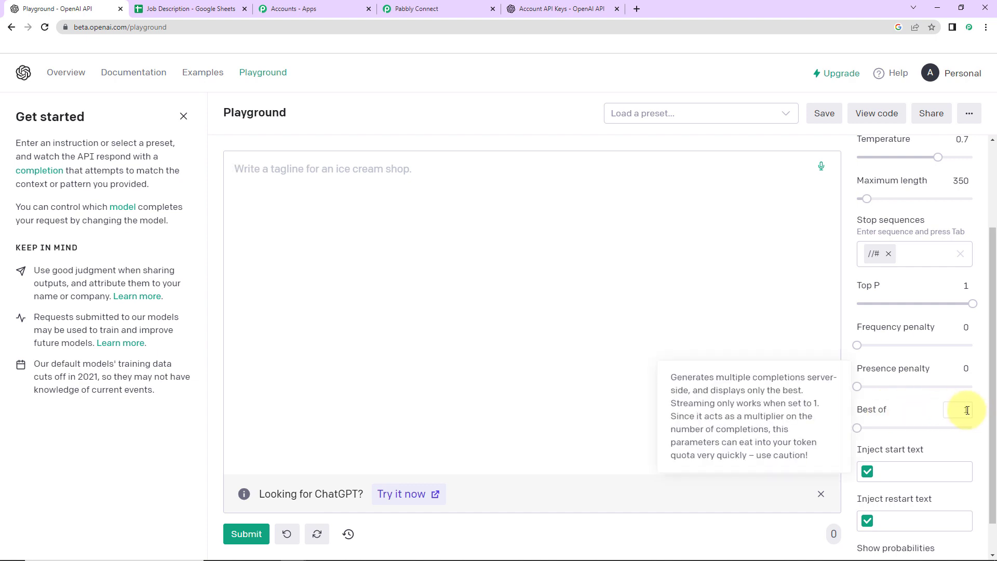
{"action": "double_click", "coordinate": [967, 411]}
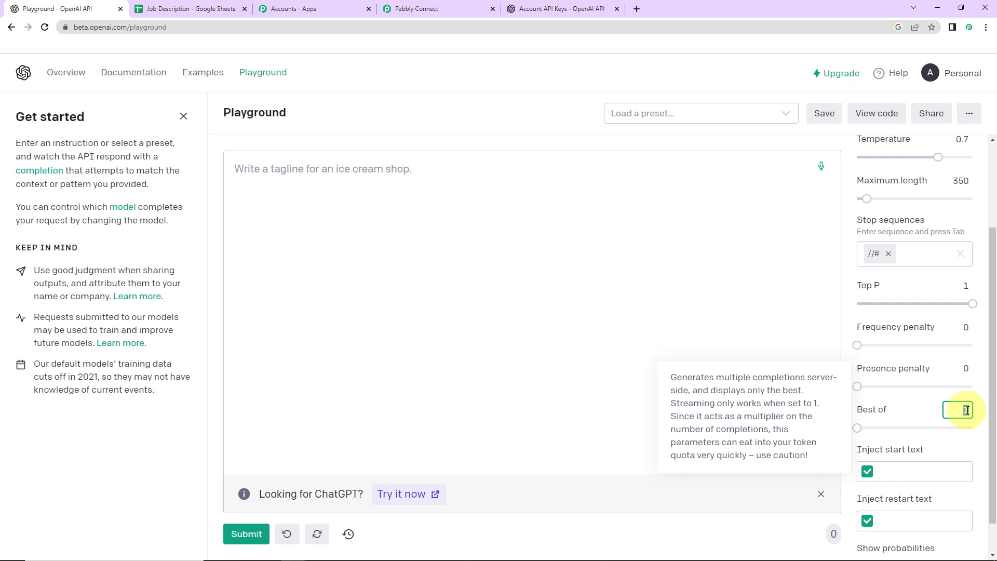
{"action": "type", "text": "3"}
{"action": "scroll", "coordinate": [964, 462], "scroll_direction": "down", "scroll_amount": 1}
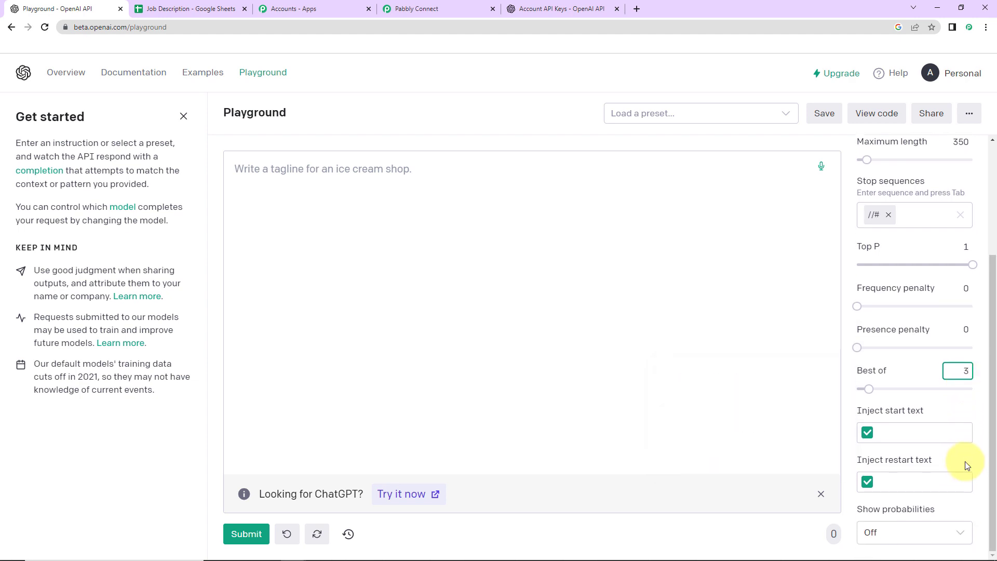
{"action": "scroll", "coordinate": [960, 455], "scroll_direction": "up", "scroll_amount": 4}
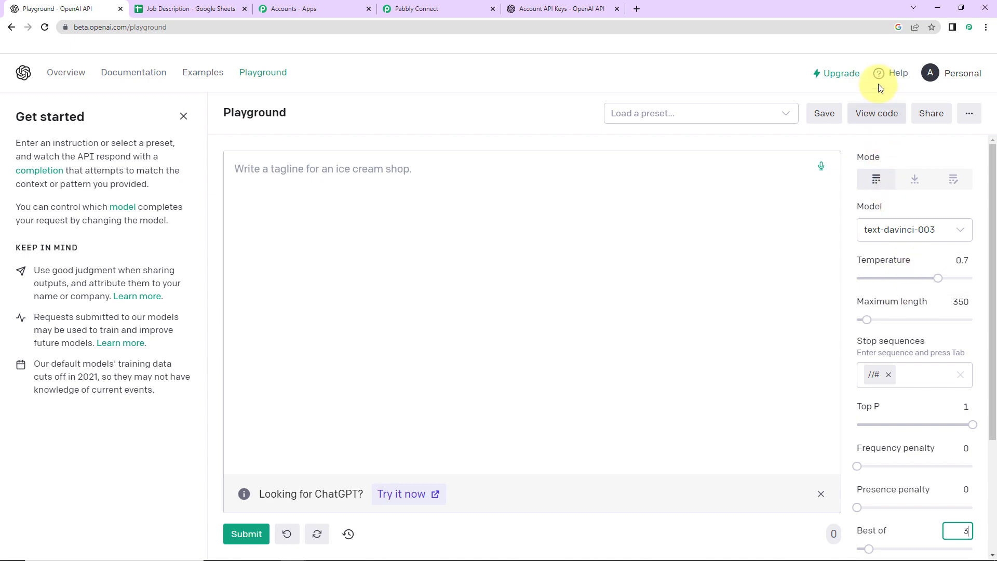
View the API code for the current Playground settings, examine its prompt parameter and close the code window
{"action": "left_click", "coordinate": [869, 119]}
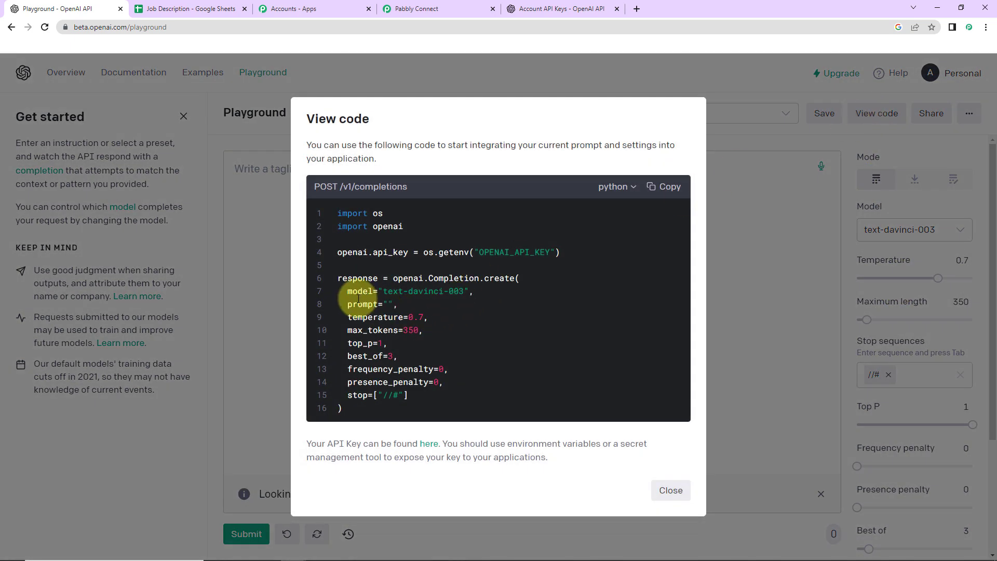
{"action": "left_click_drag", "start_coordinate": [348, 304], "coordinate": [381, 304]}
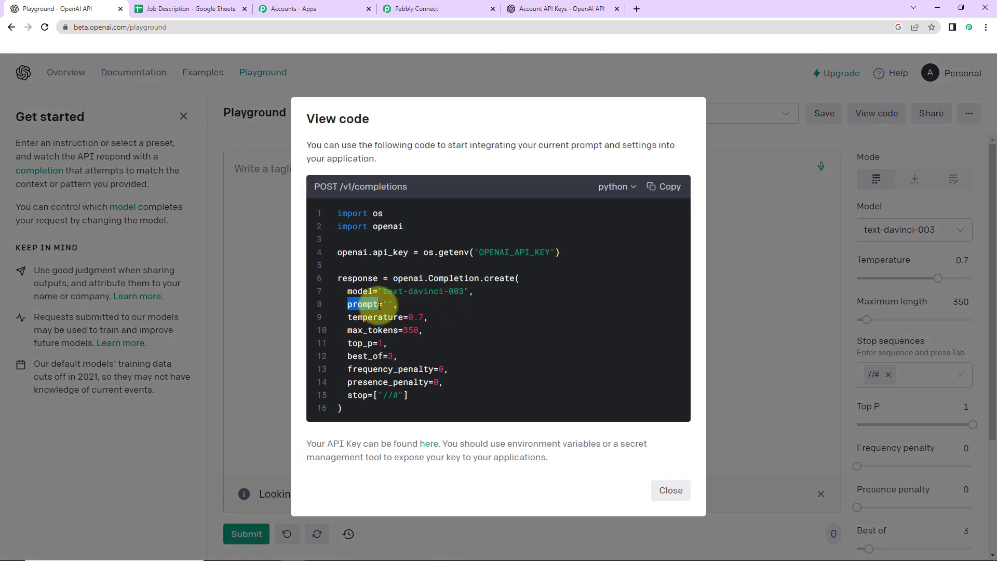
{"action": "left_click", "coordinate": [739, 178]}
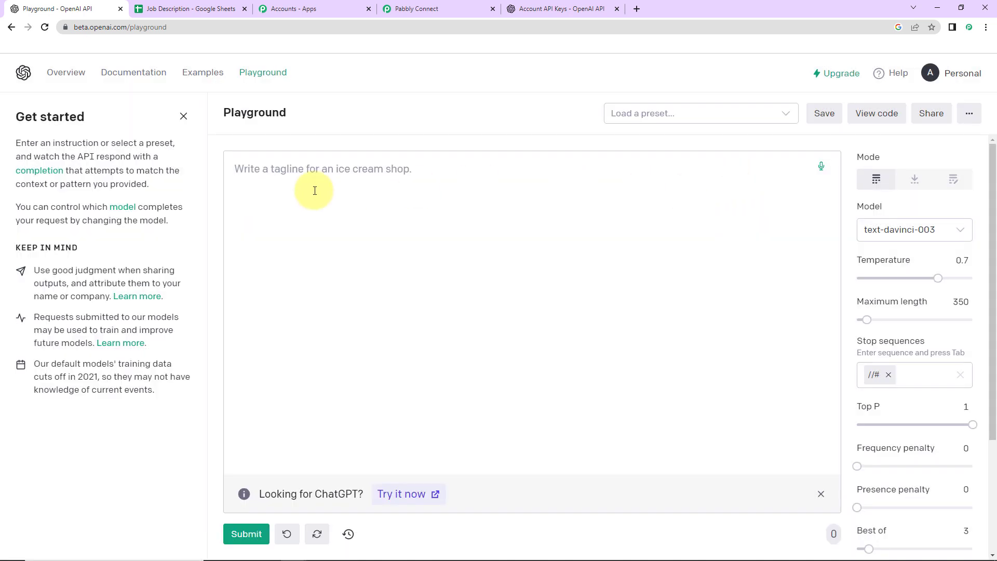
{"action": "left_click", "coordinate": [238, 167]}
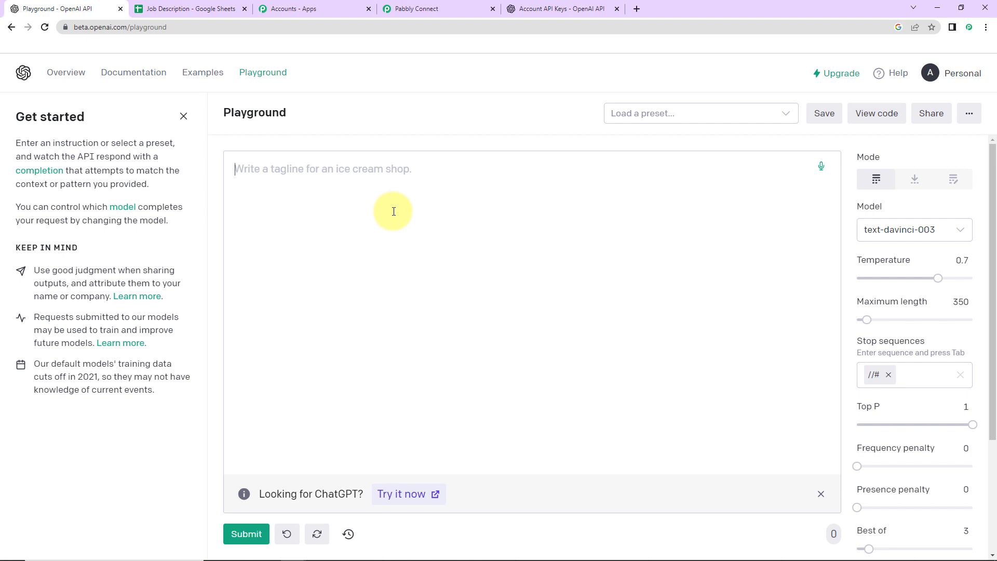
Switch to the Pabbly Connect workflow and choose text-davinci-003 as the AI model of the OpenAI action
{"action": "left_click", "coordinate": [447, 11]}
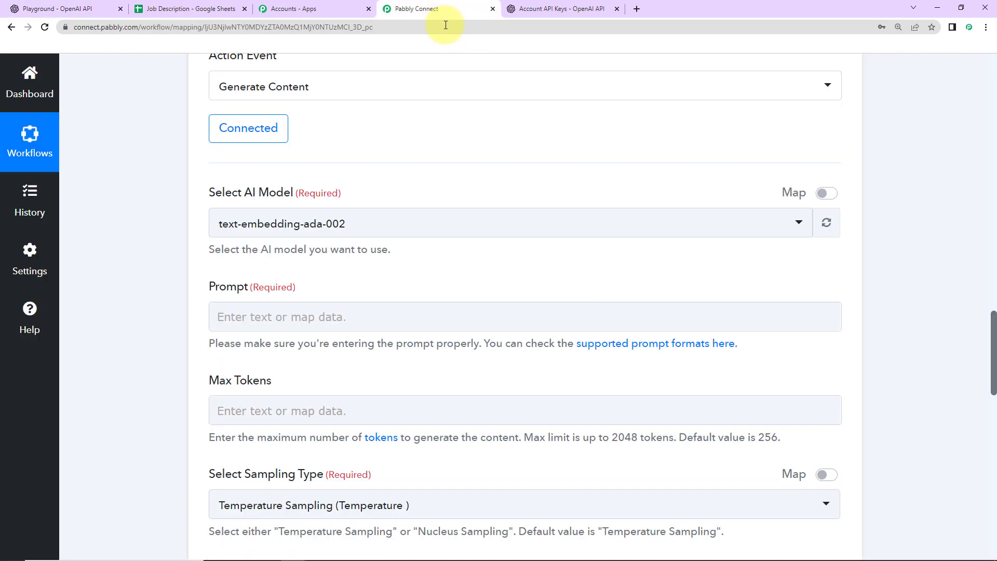
{"action": "left_click", "coordinate": [367, 222]}
{"action": "left_click", "coordinate": [302, 323]}
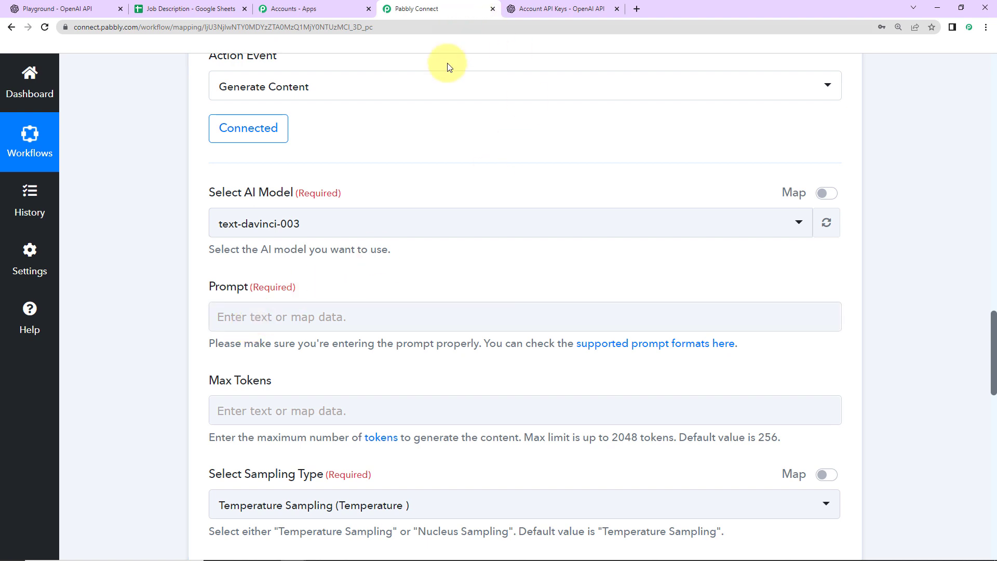
Enter the prompt "Write a job description for the title:" followed by the mapped Job Title from the Google Sheets step
{"action": "left_click", "coordinate": [287, 319]}
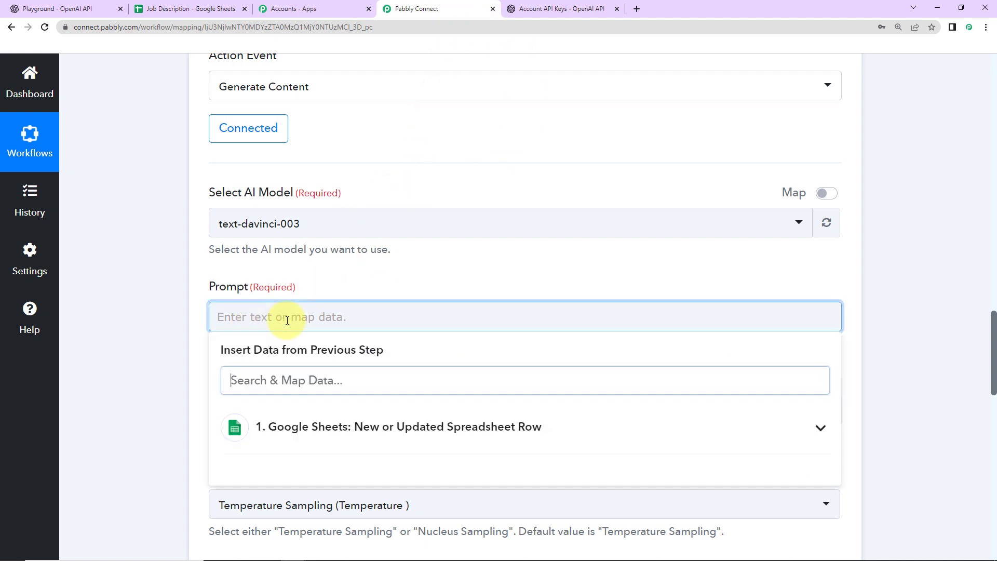
{"action": "type", "text": "Wri"}
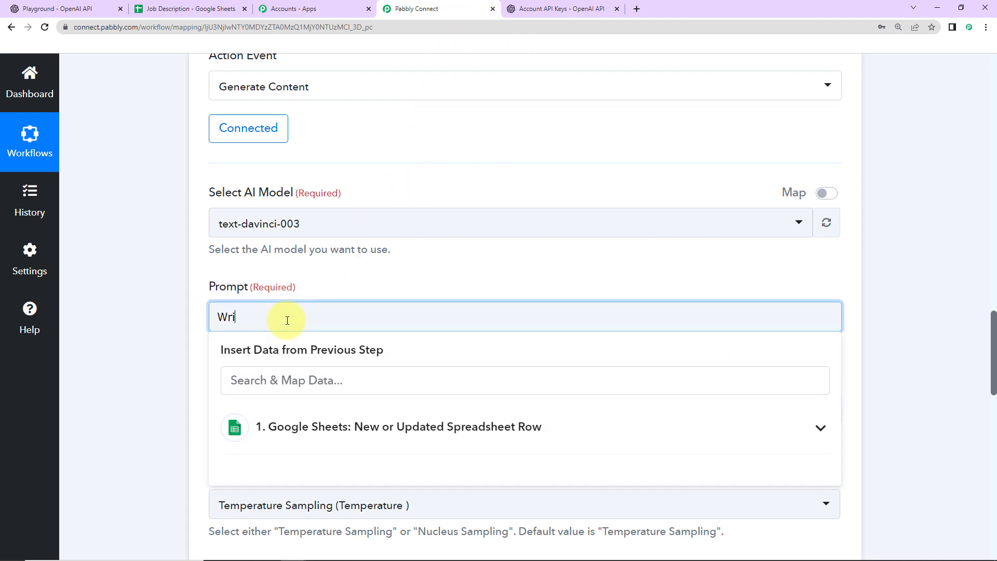
{"action": "type", "text": "te a job description for the title:"}
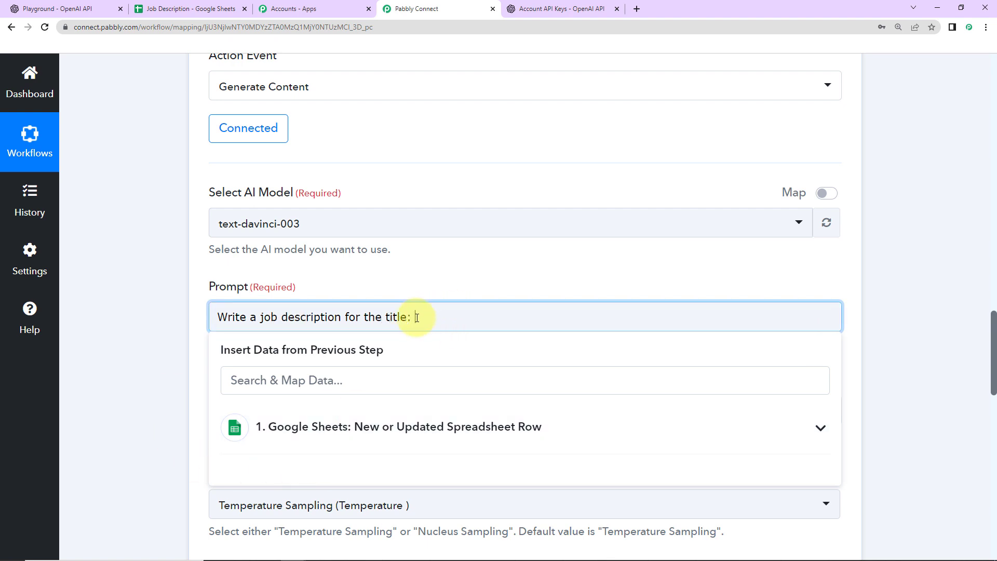
{"action": "left_click", "coordinate": [311, 429]}
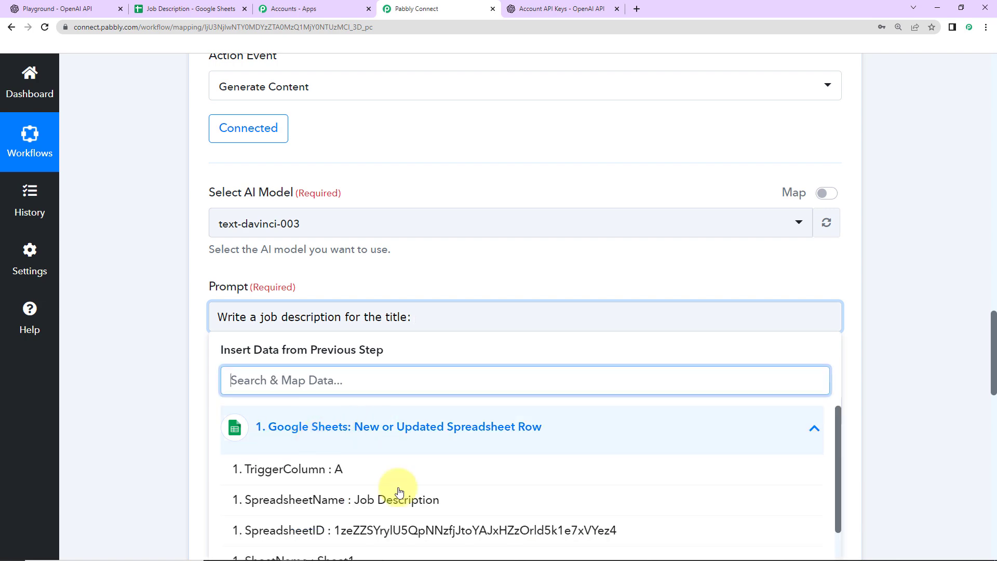
{"action": "scroll", "coordinate": [556, 509], "scroll_direction": "down", "scroll_amount": 2}
{"action": "scroll", "coordinate": [882, 480], "scroll_direction": "down", "scroll_amount": 5}
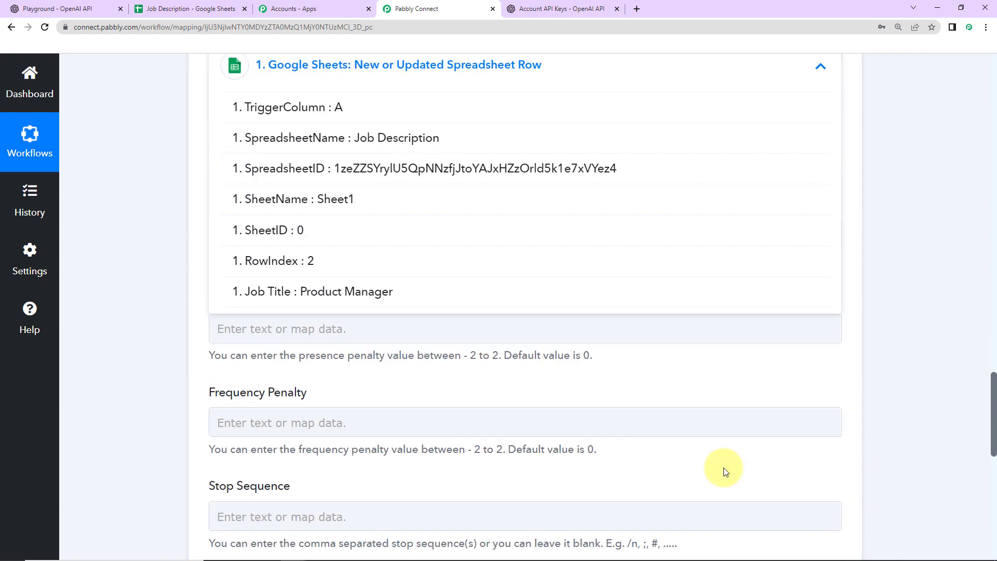
{"action": "left_click", "coordinate": [351, 293]}
{"action": "left_click", "coordinate": [154, 293]}
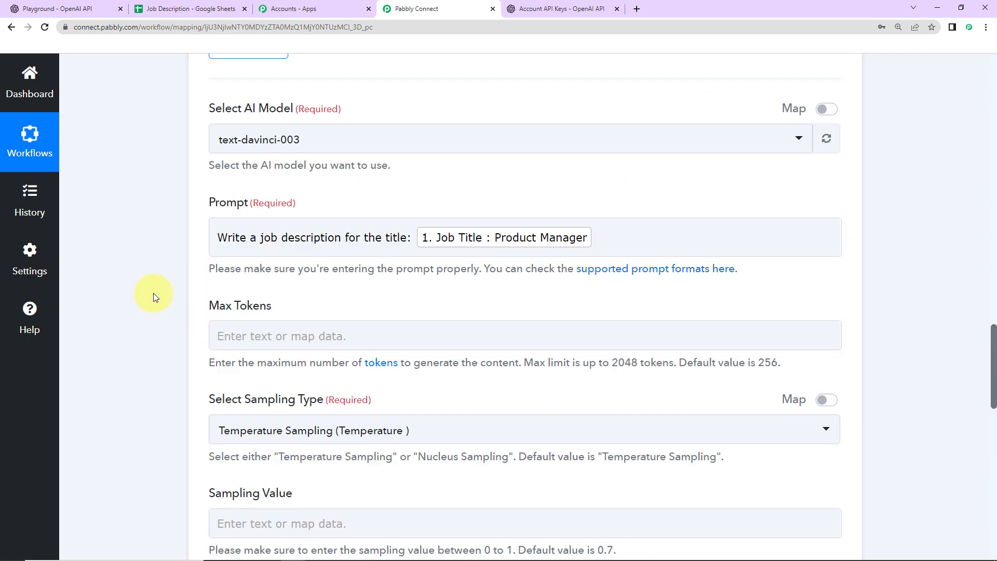
Set Max Tokens to 350 and choose Temperature Sampling (Temperature) as the sampling type
{"action": "left_click", "coordinate": [265, 337]}
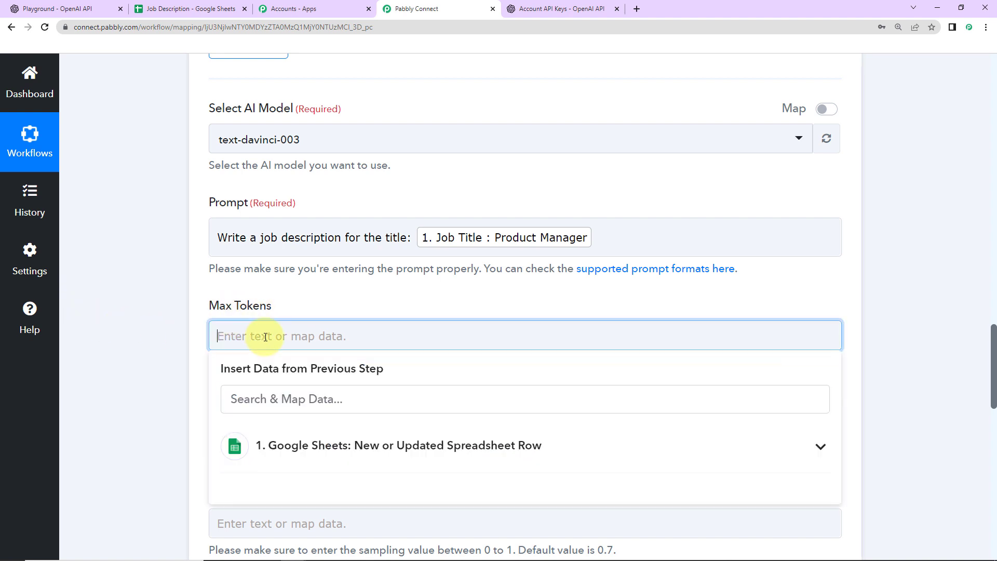
{"action": "type", "text": "350"}
{"action": "left_click", "coordinate": [147, 366]}
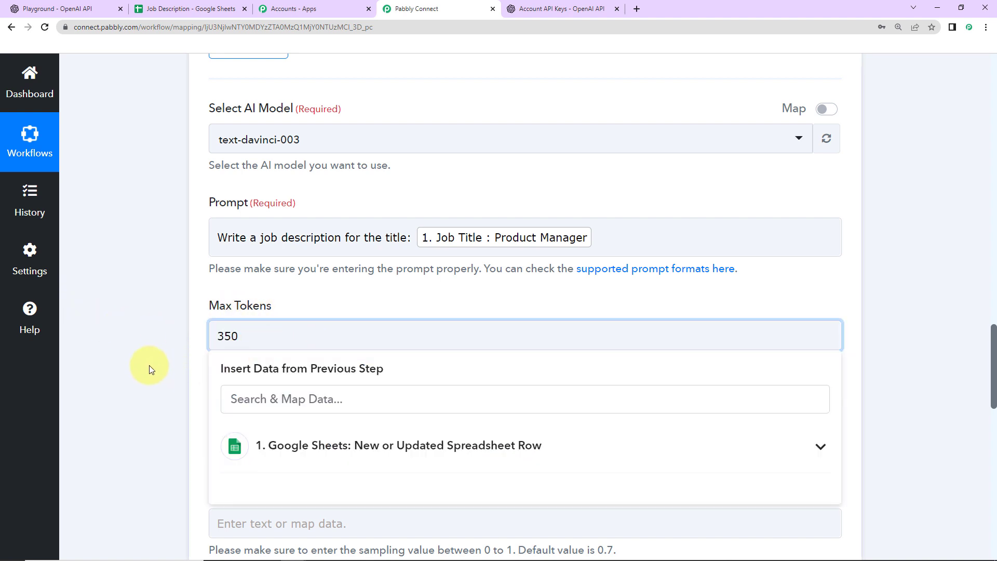
{"action": "scroll", "coordinate": [147, 364], "scroll_direction": "down", "scroll_amount": 2}
{"action": "left_click", "coordinate": [442, 313]}
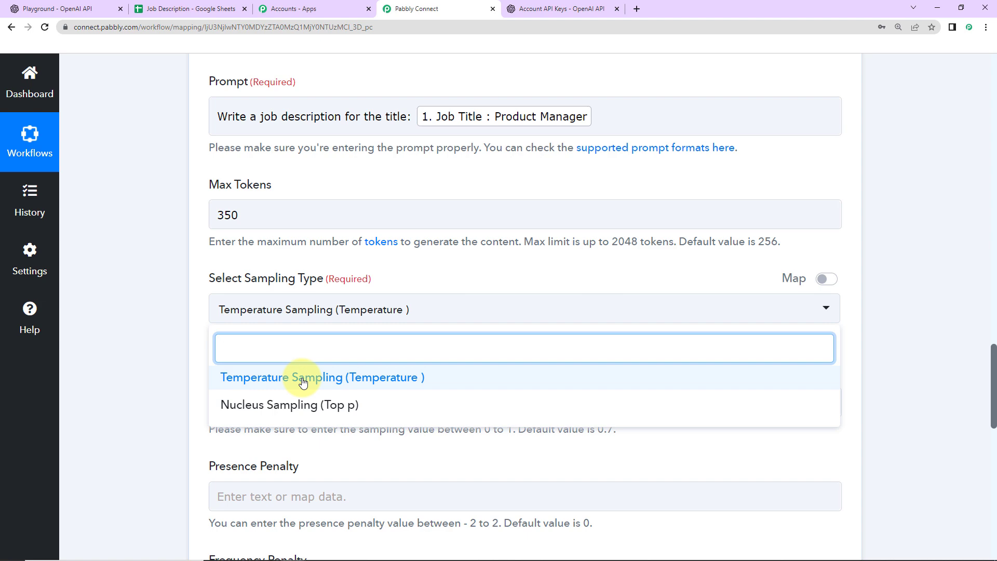
{"action": "left_click", "coordinate": [285, 379]}
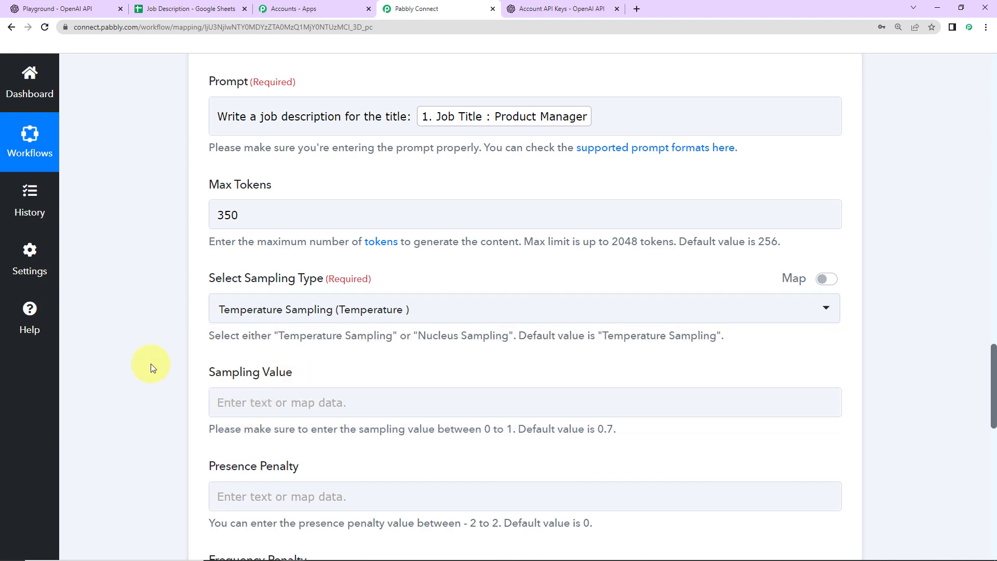
Set the OpenAI action's Stop Sequence to //# and its Best Of value to 3
{"action": "scroll", "coordinate": [150, 366], "scroll_direction": "down", "scroll_amount": 2}
{"action": "left_click", "coordinate": [229, 293]}
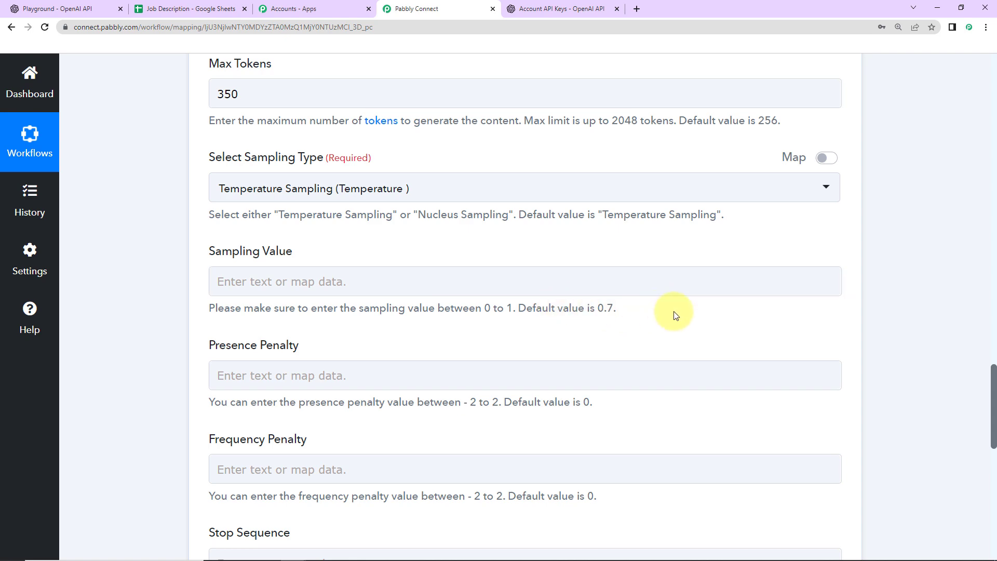
{"action": "scroll", "coordinate": [908, 301], "scroll_direction": "down", "scroll_amount": 2}
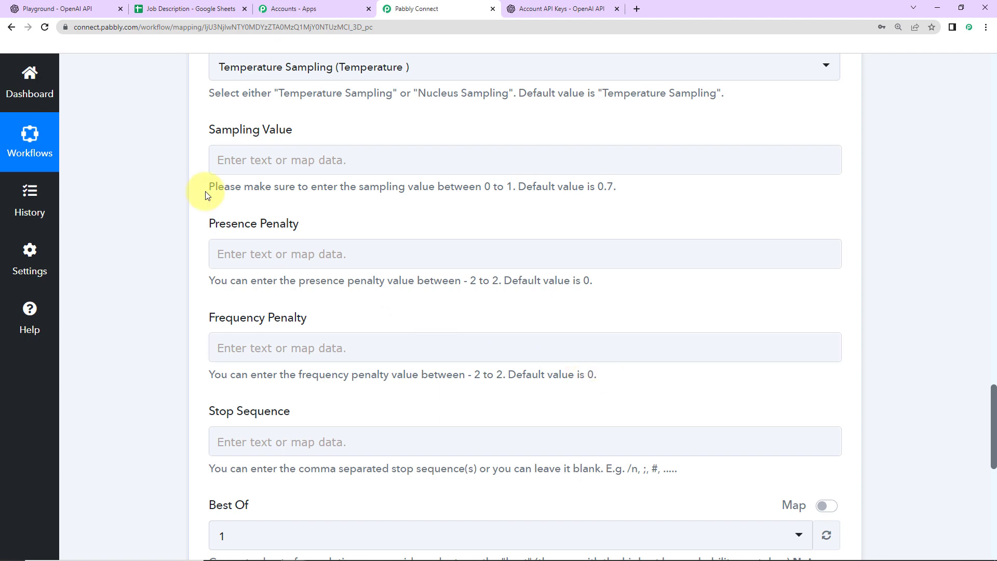
{"action": "scroll", "coordinate": [390, 345], "scroll_direction": "down", "scroll_amount": 5}
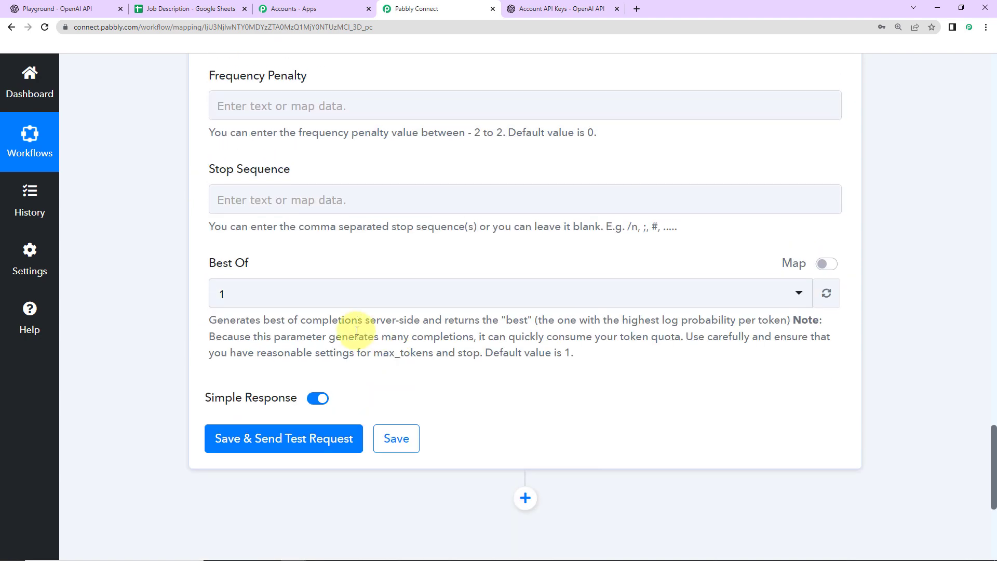
{"action": "left_click", "coordinate": [247, 199]}
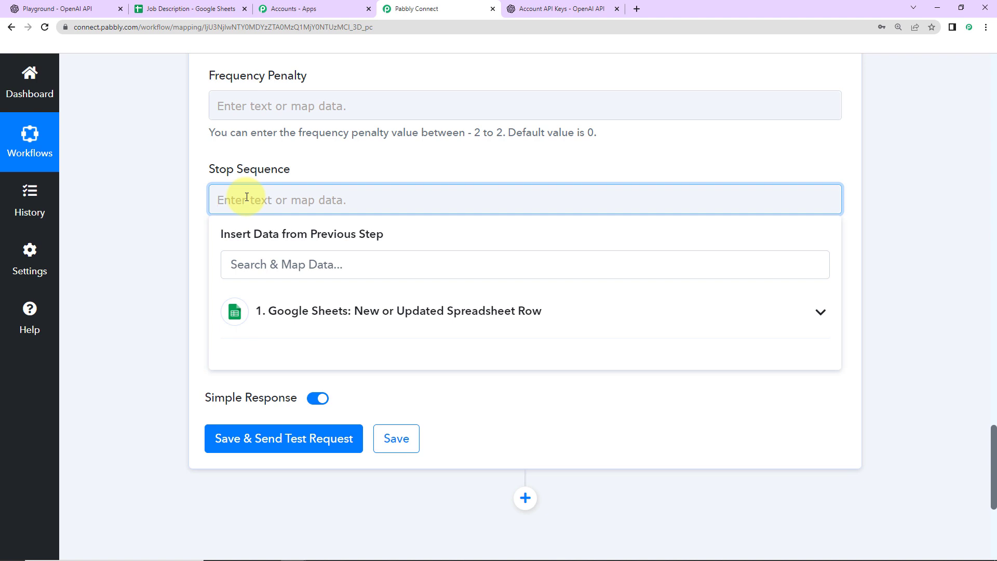
{"action": "type", "text": "//#"}
{"action": "left_click", "coordinate": [130, 233]}
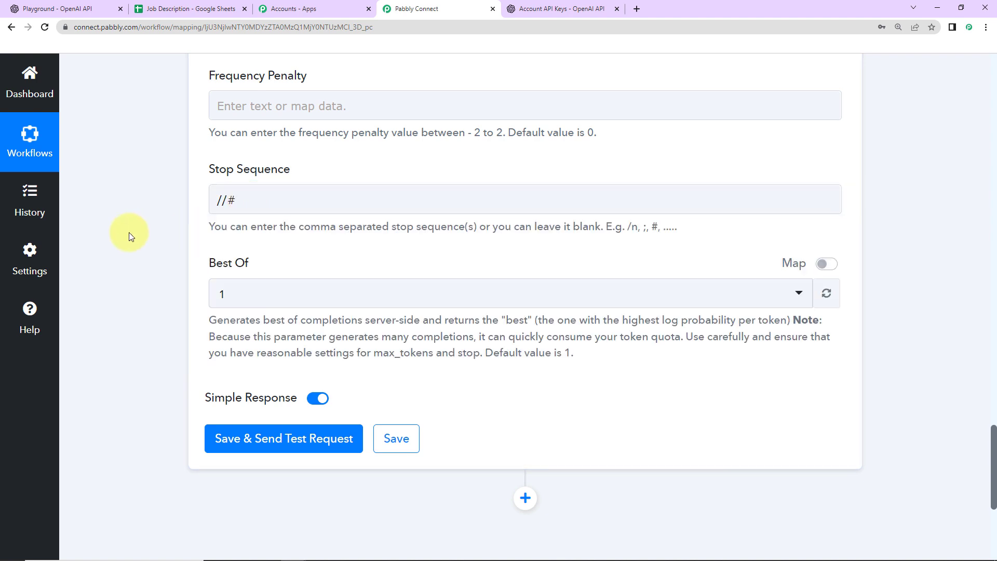
{"action": "left_click", "coordinate": [237, 296]}
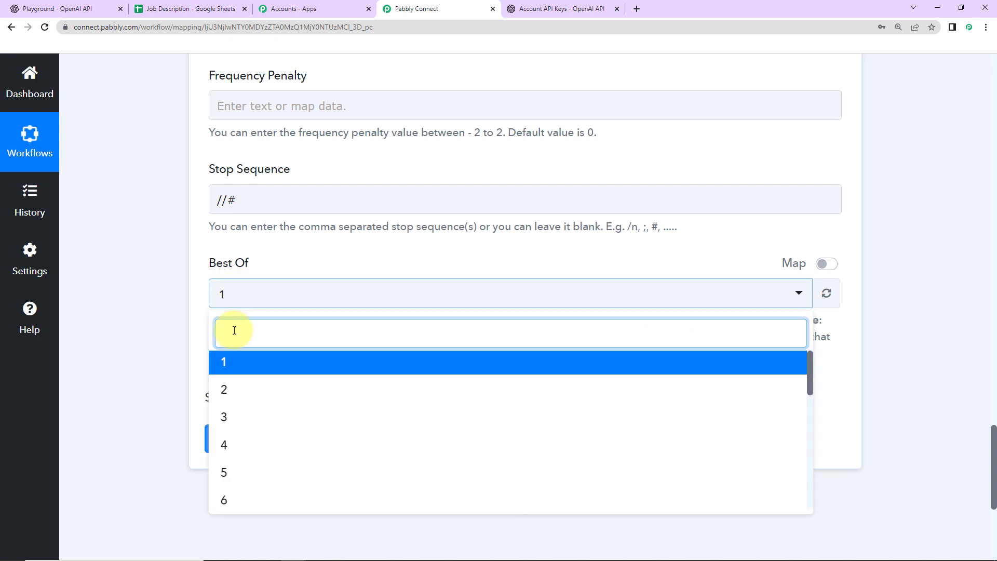
{"action": "left_click", "coordinate": [227, 413]}
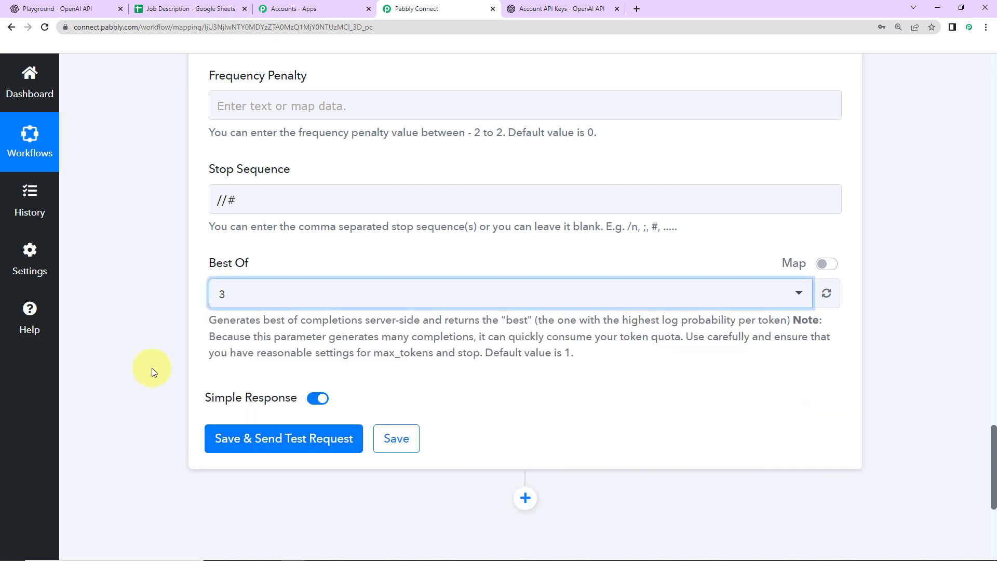
Save the OpenAI action with a test request and read the full generated job description in the response's Choices 0 Text value
{"action": "left_click", "coordinate": [262, 439]}
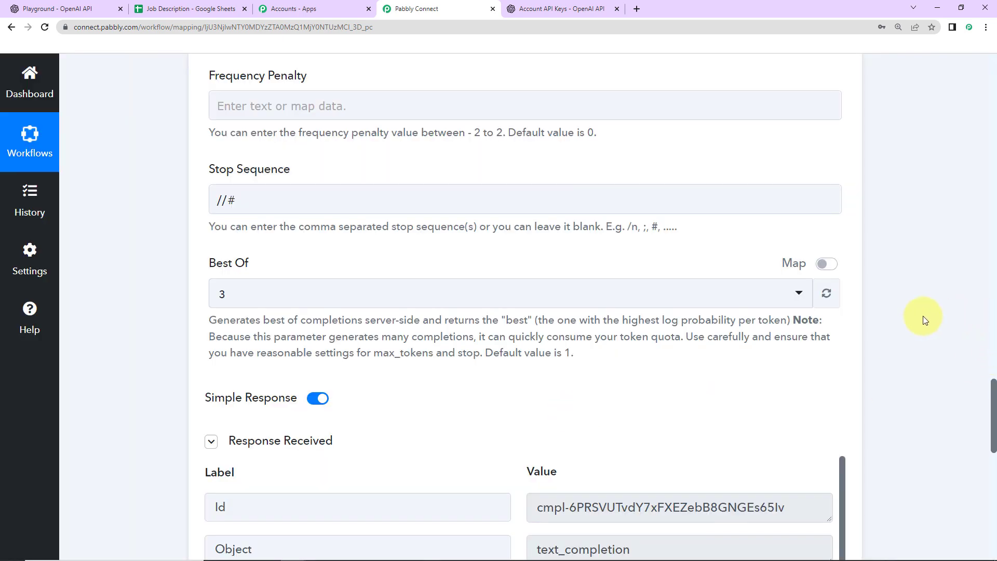
{"action": "scroll", "coordinate": [933, 329], "scroll_direction": "down", "scroll_amount": 7}
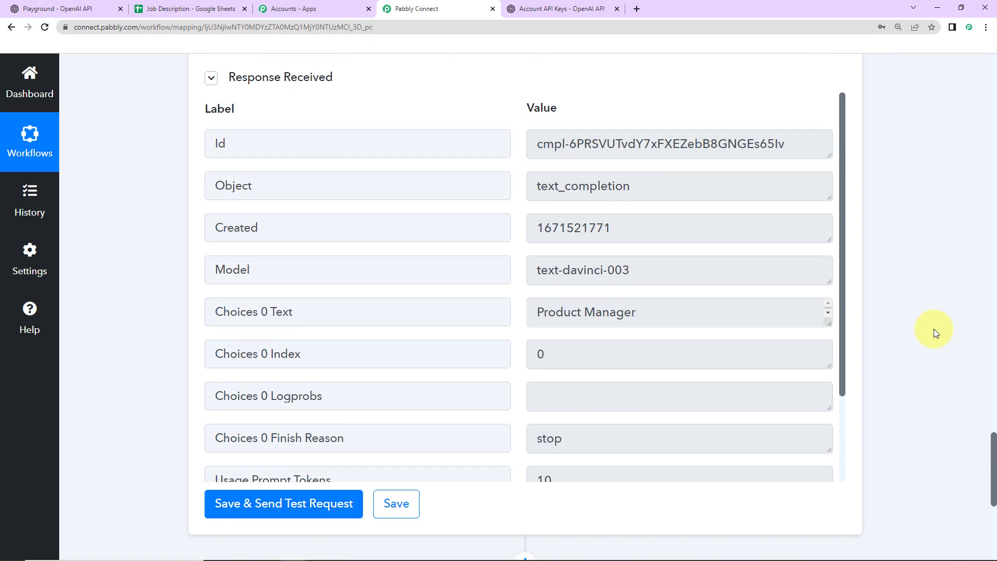
{"action": "left_click_drag", "start_coordinate": [829, 323], "coordinate": [836, 479]}
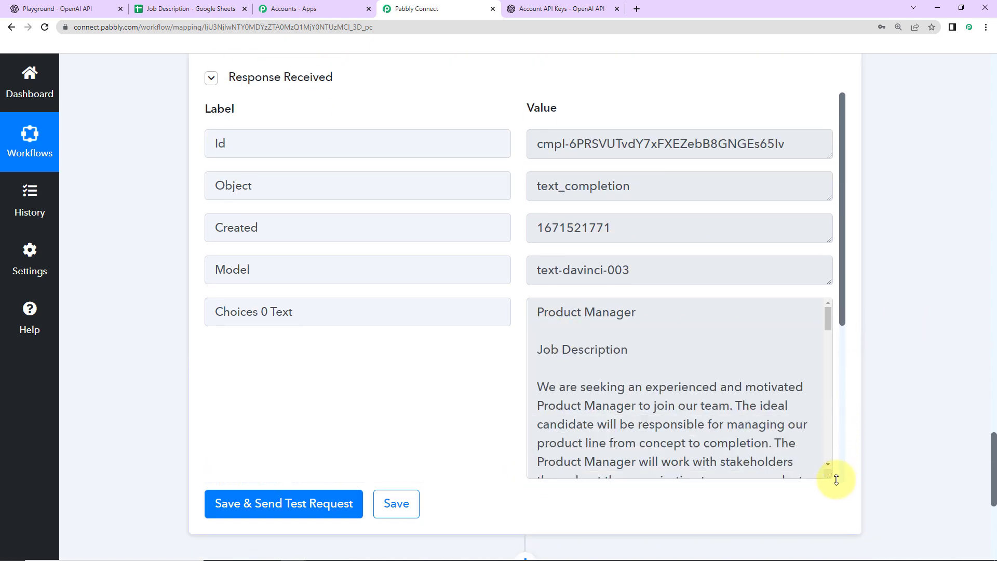
{"action": "scroll", "coordinate": [666, 383], "scroll_direction": "down", "scroll_amount": 5}
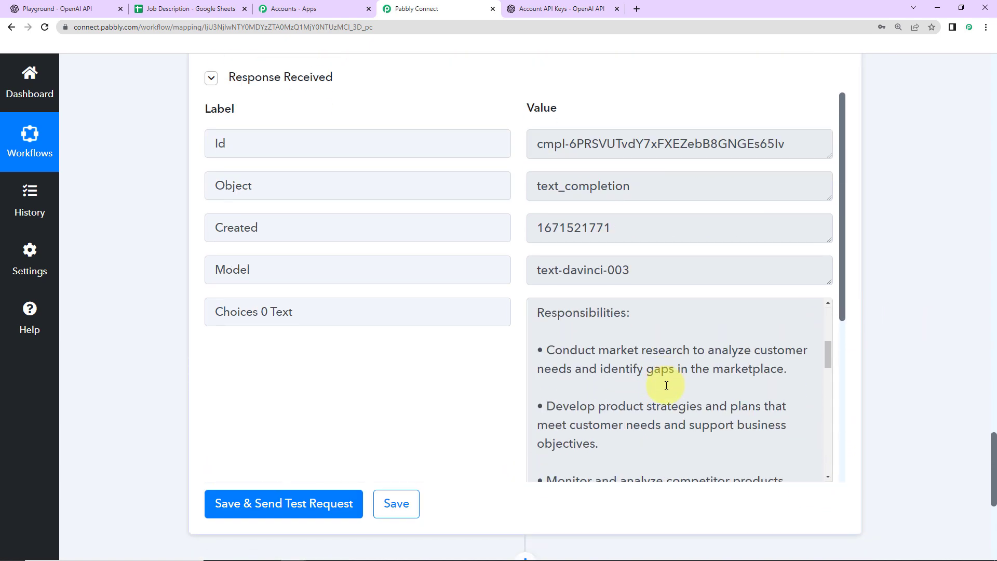
{"action": "scroll", "coordinate": [666, 385], "scroll_direction": "down", "scroll_amount": 7}
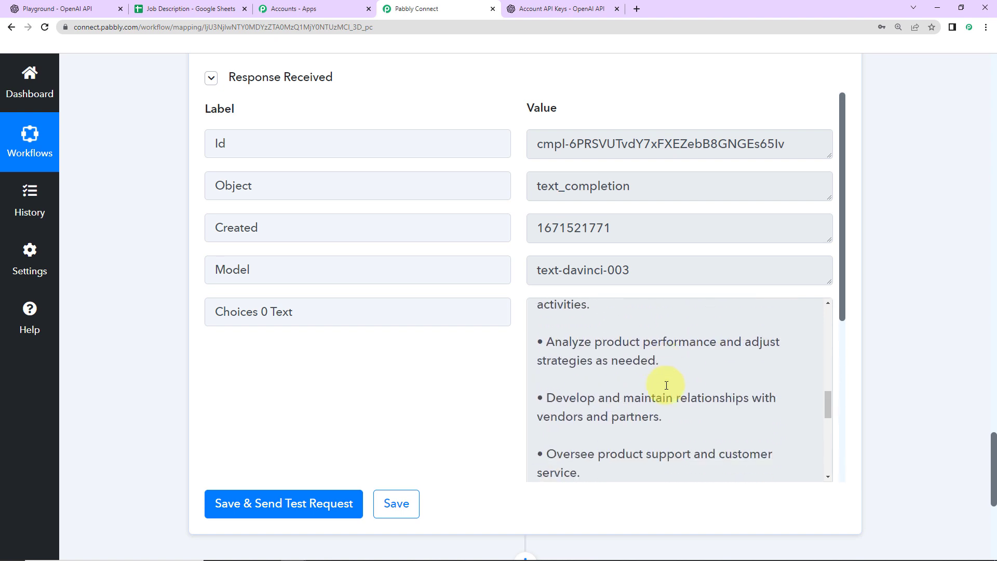
{"action": "scroll", "coordinate": [666, 384], "scroll_direction": "down", "scroll_amount": 5}
{"action": "scroll", "coordinate": [845, 257], "scroll_direction": "down", "scroll_amount": 6}
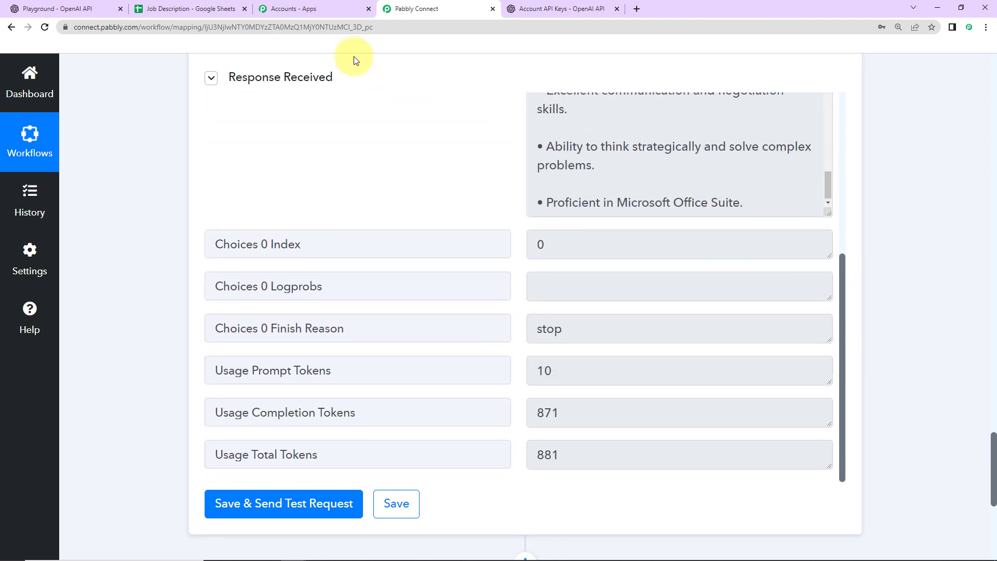
Check the Job Description spreadsheet's columns, return to the workflow and add a Google Sheets action after the OpenAI step
{"action": "left_click", "coordinate": [189, 9]}
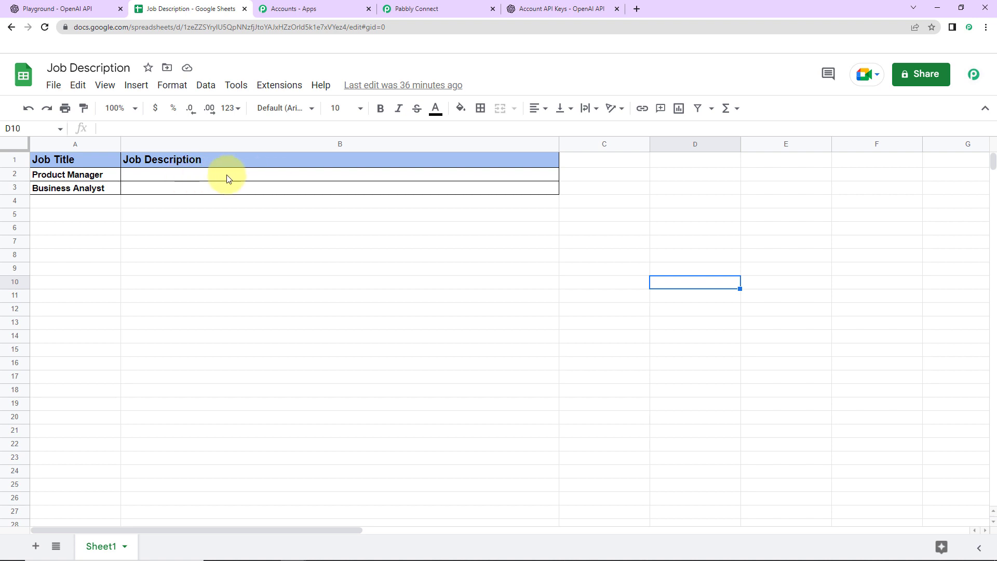
{"action": "left_click", "coordinate": [420, 13]}
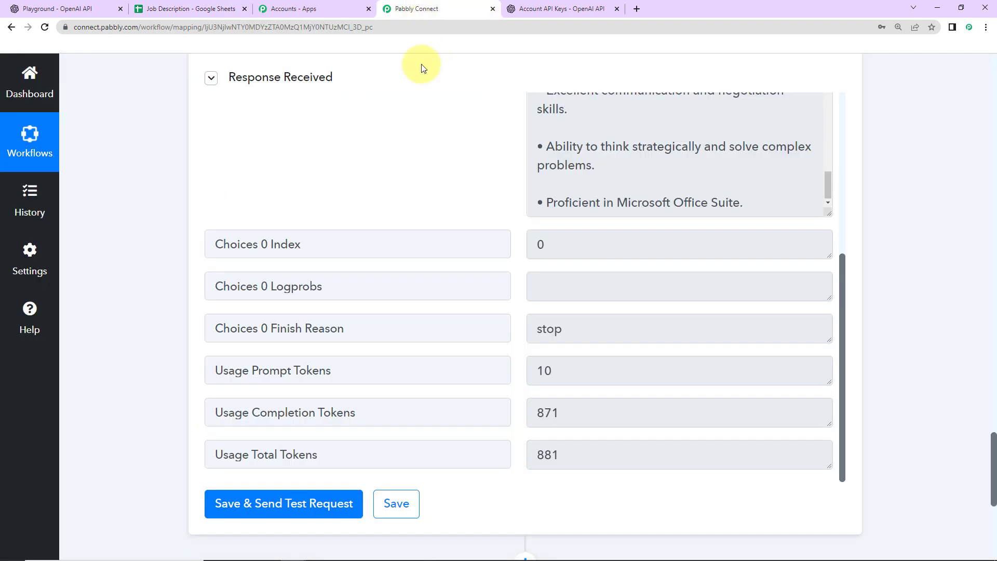
{"action": "scroll", "coordinate": [878, 251], "scroll_direction": "down", "scroll_amount": 7}
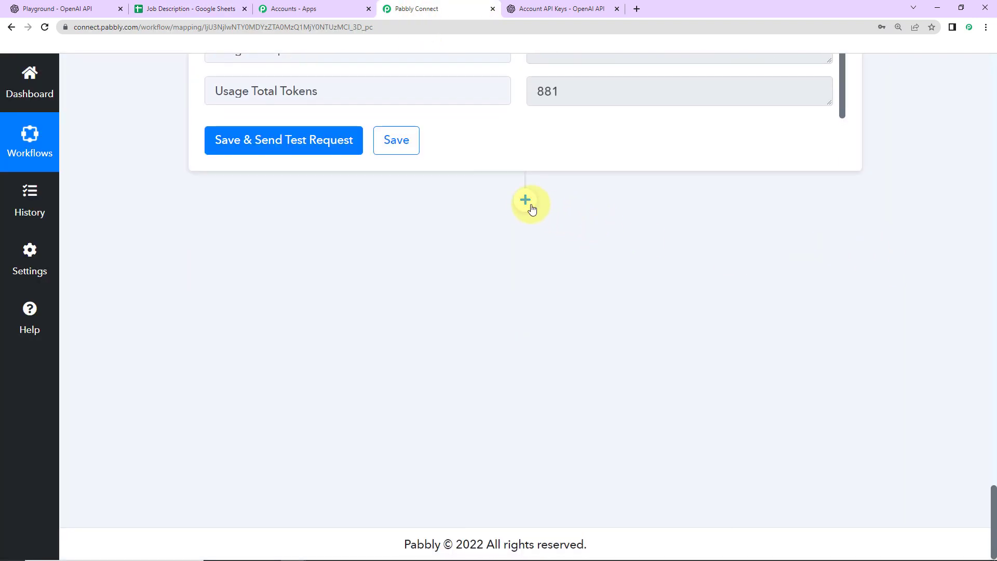
{"action": "left_click", "coordinate": [525, 199]}
{"action": "left_click", "coordinate": [279, 366]}
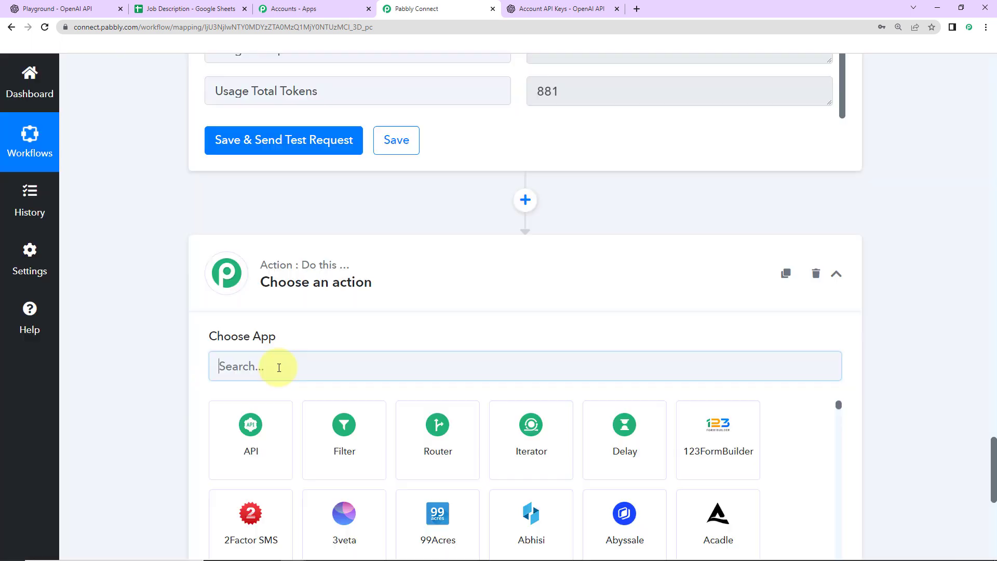
{"action": "type", "text": "googl"}
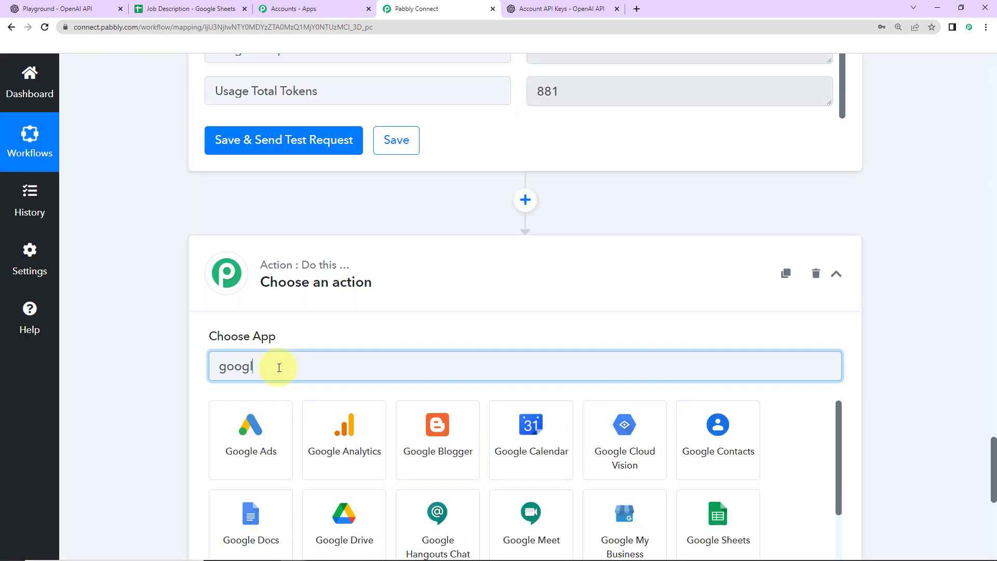
{"action": "left_click", "coordinate": [696, 519]}
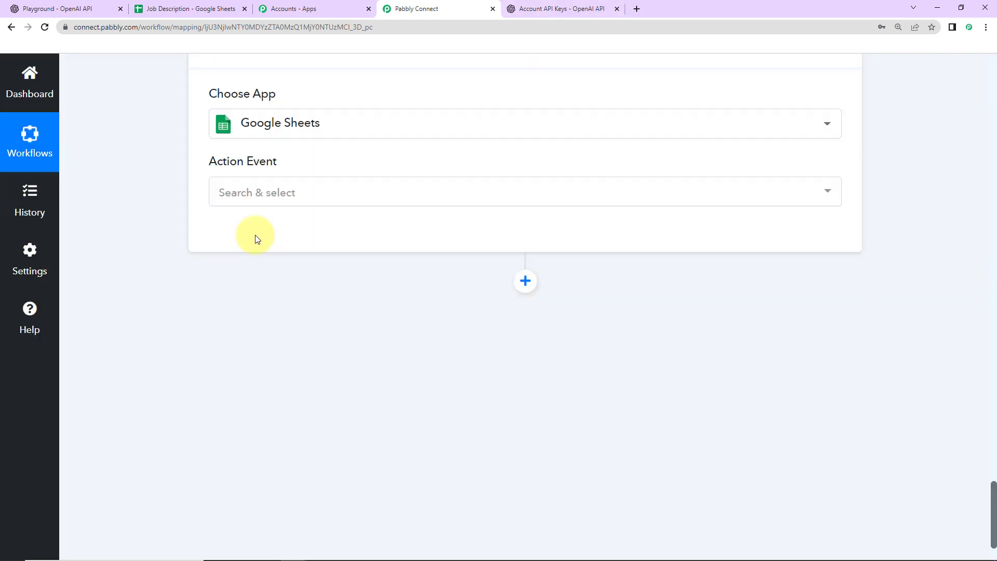
Set the Google Sheets action event to Update Row and connect it through the existing Google Sheets connection
{"action": "left_click", "coordinate": [247, 201]}
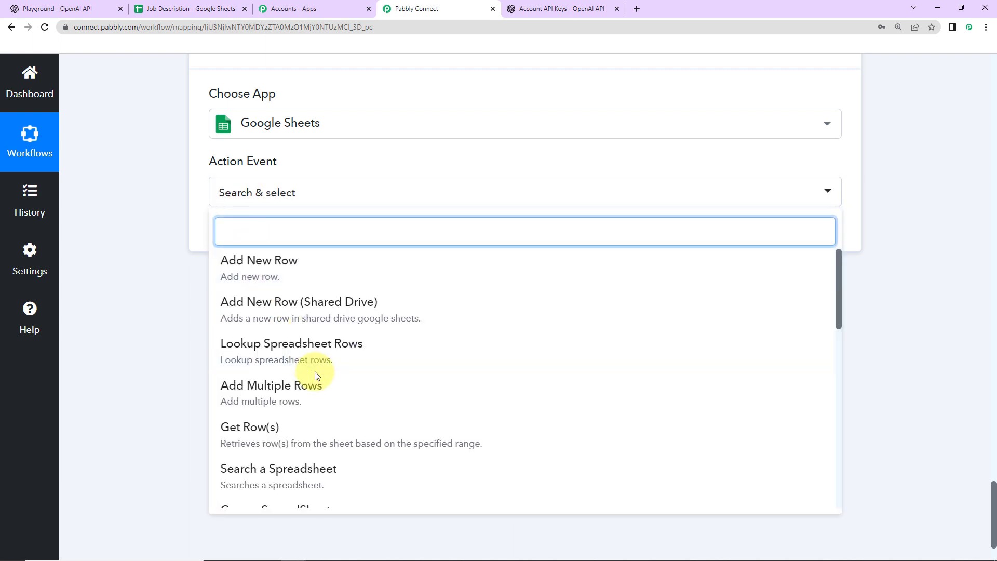
{"action": "scroll", "coordinate": [315, 375], "scroll_direction": "down", "scroll_amount": 3}
{"action": "scroll", "coordinate": [316, 375], "scroll_direction": "down", "scroll_amount": 5}
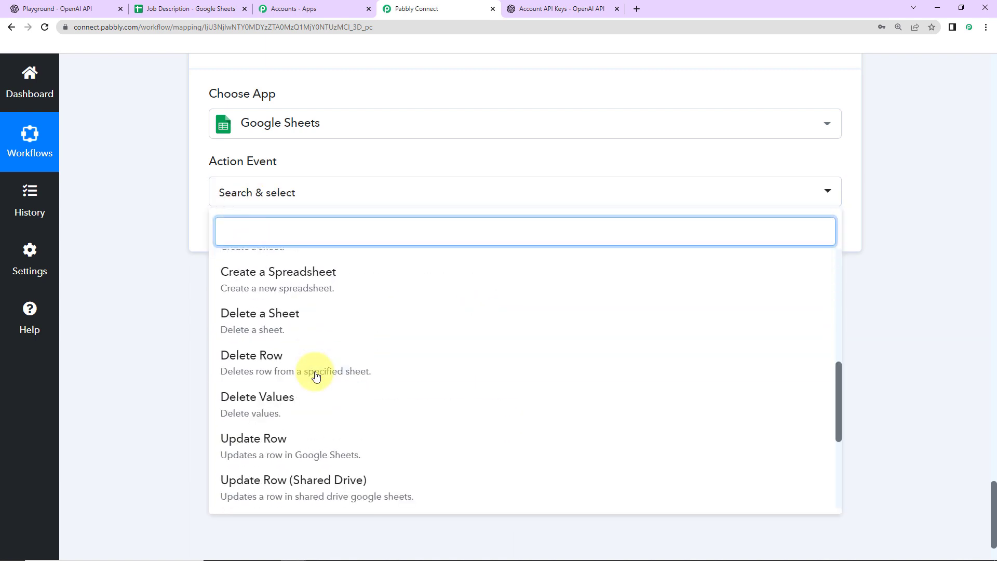
{"action": "left_click", "coordinate": [335, 447]}
{"action": "left_click", "coordinate": [242, 236]}
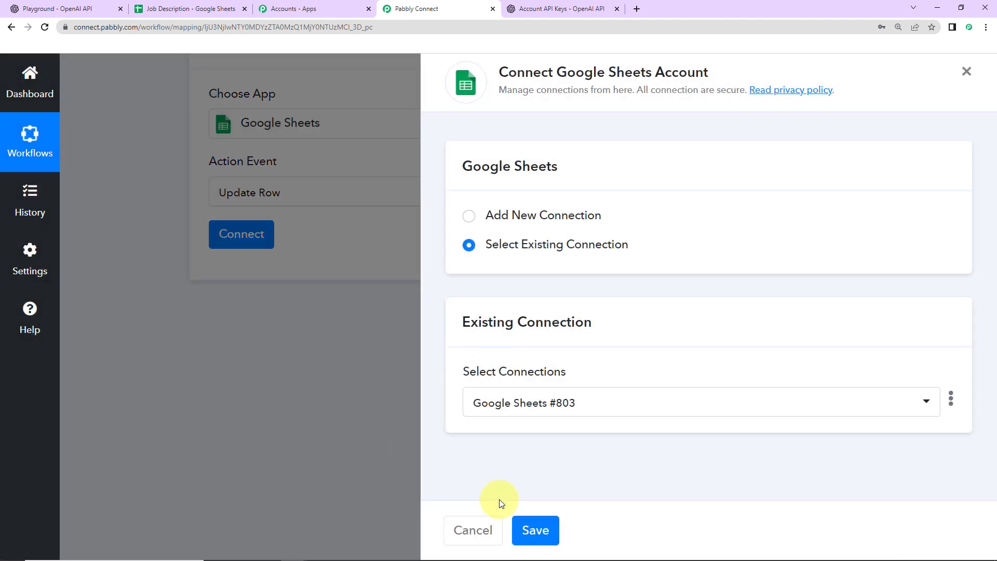
{"action": "left_click", "coordinate": [534, 530]}
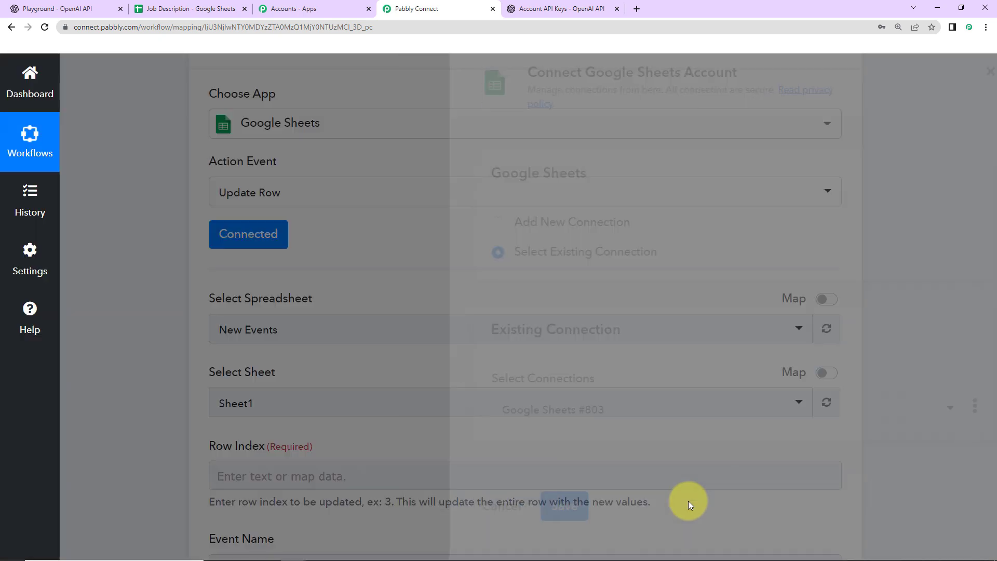
Choose the Job Description spreadsheet as the one the Update Row action updates
{"action": "scroll", "coordinate": [322, 291], "scroll_direction": "down", "scroll_amount": 7}
{"action": "scroll", "coordinate": [326, 290], "scroll_direction": "up", "scroll_amount": 3}
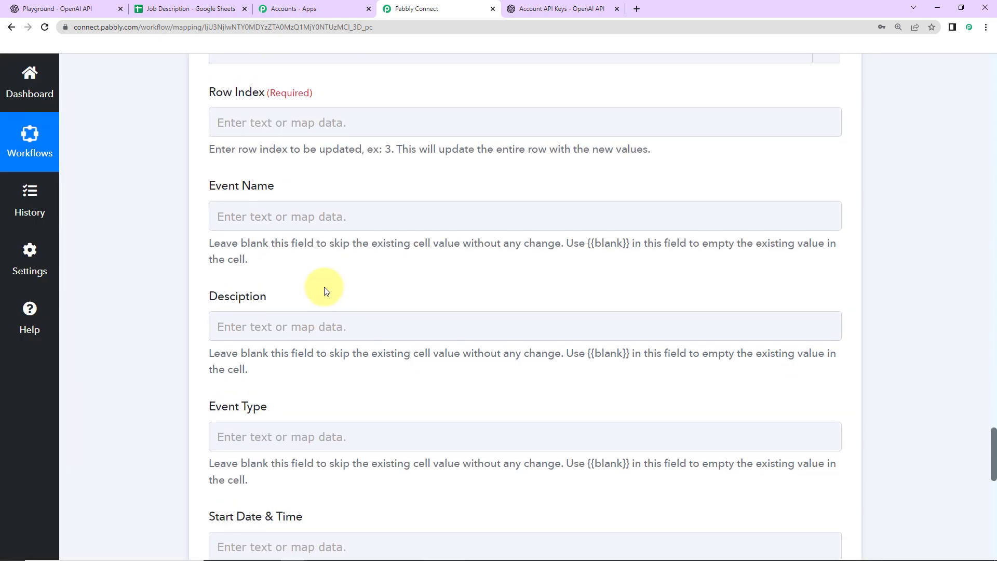
{"action": "scroll", "coordinate": [259, 163], "scroll_direction": "up", "scroll_amount": 3}
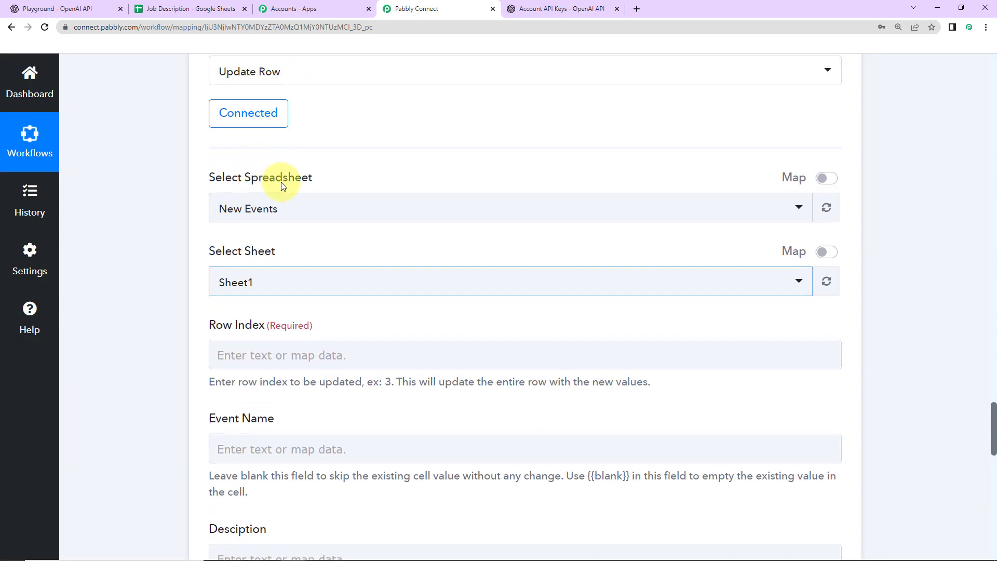
{"action": "left_click", "coordinate": [294, 210]}
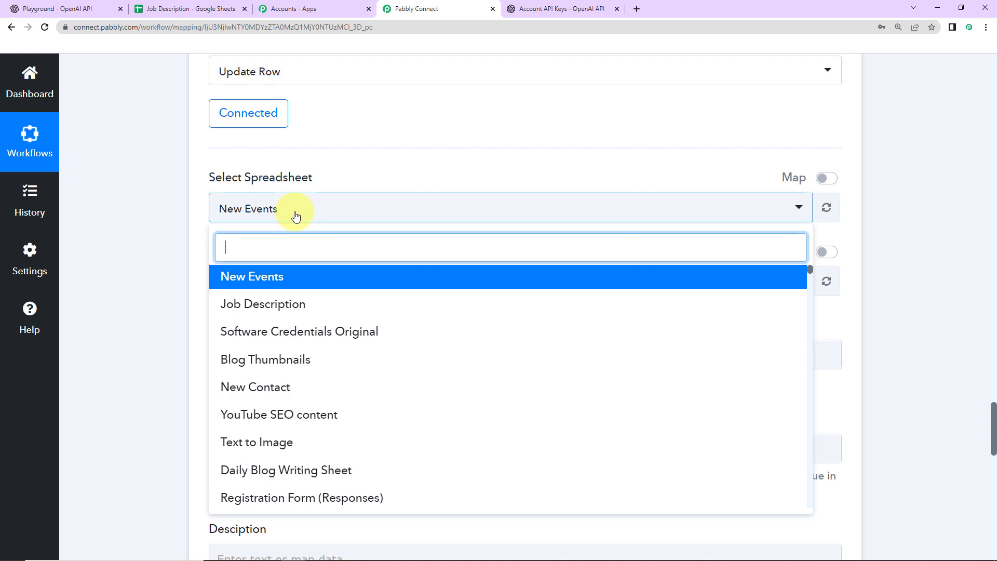
{"action": "left_click", "coordinate": [314, 307]}
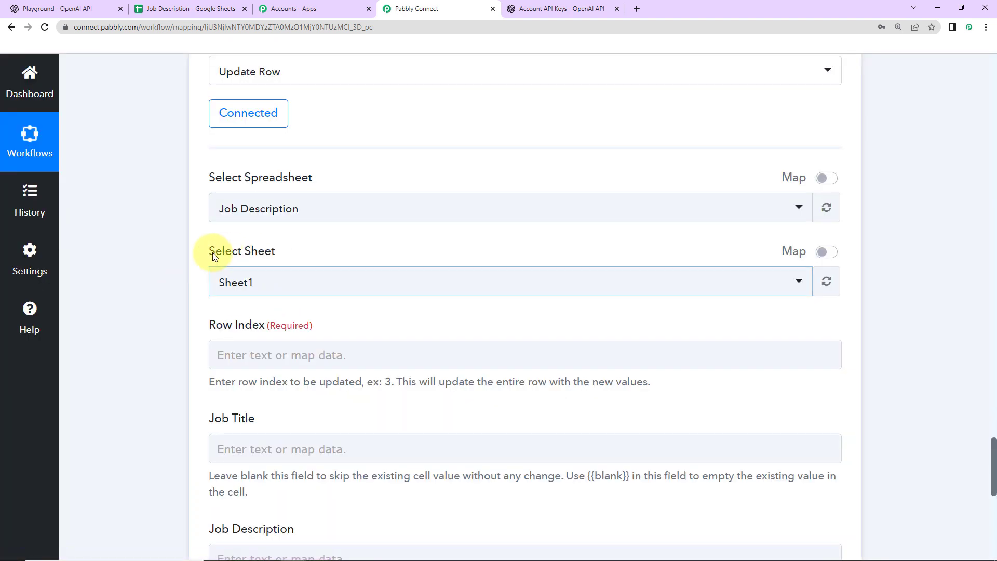
Map the Row Index of the Update Row action to RowIndex from the Google Sheets trigger step
{"action": "left_click", "coordinate": [252, 354]}
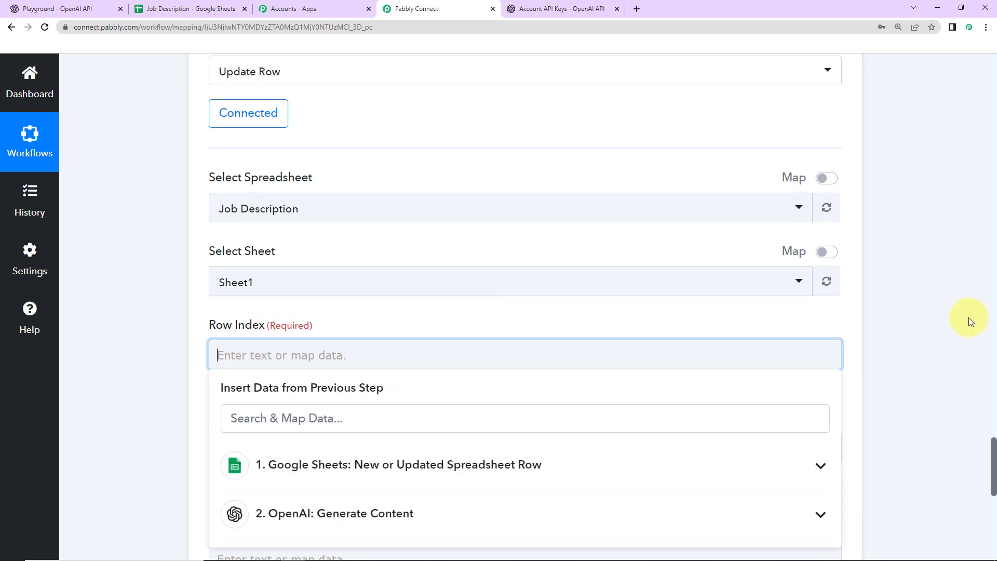
{"action": "scroll", "coordinate": [969, 321], "scroll_direction": "down", "scroll_amount": 2}
{"action": "left_click", "coordinate": [361, 362]}
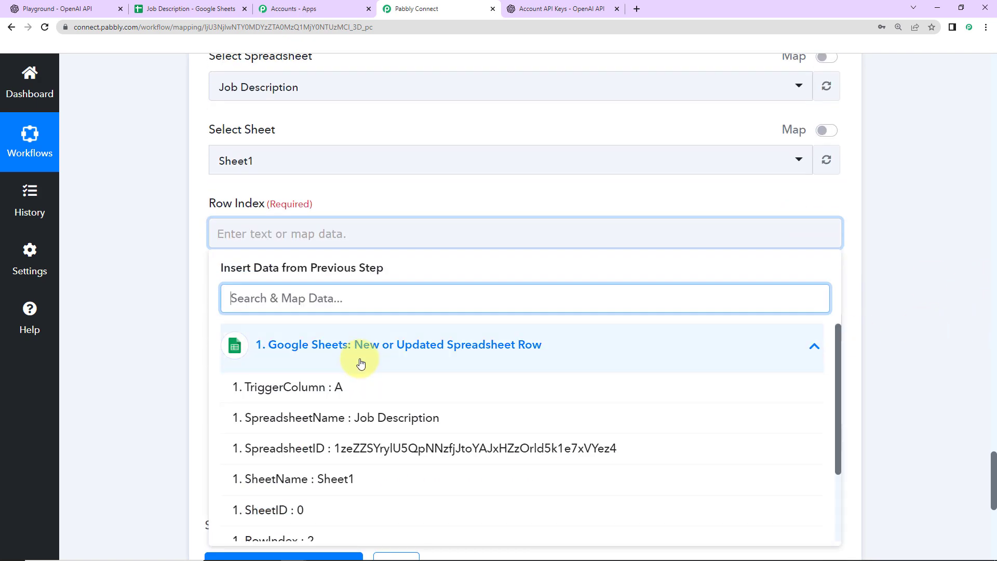
{"action": "scroll", "coordinate": [343, 452], "scroll_direction": "down", "scroll_amount": 2}
{"action": "left_click", "coordinate": [334, 448]}
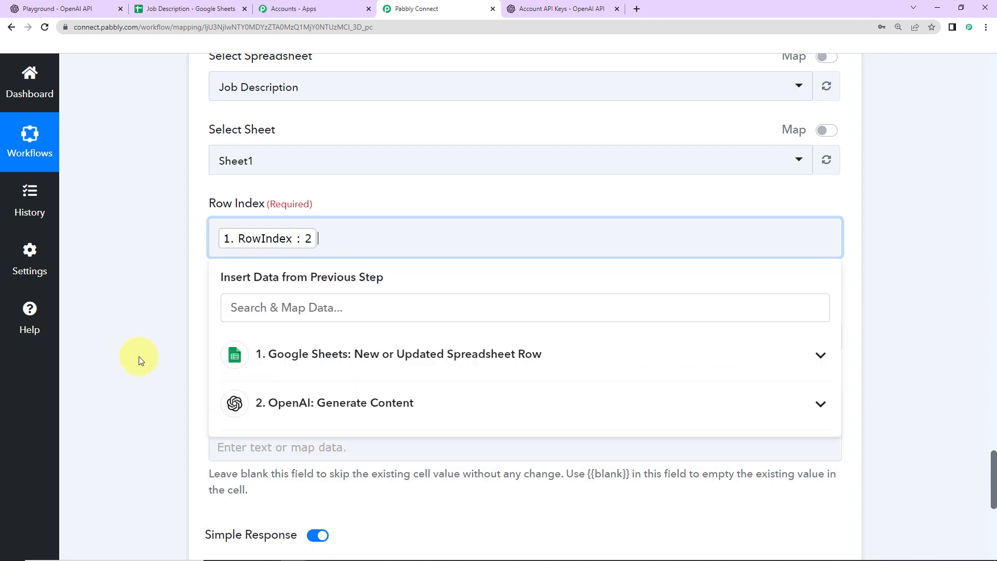
{"action": "left_click", "coordinate": [140, 354]}
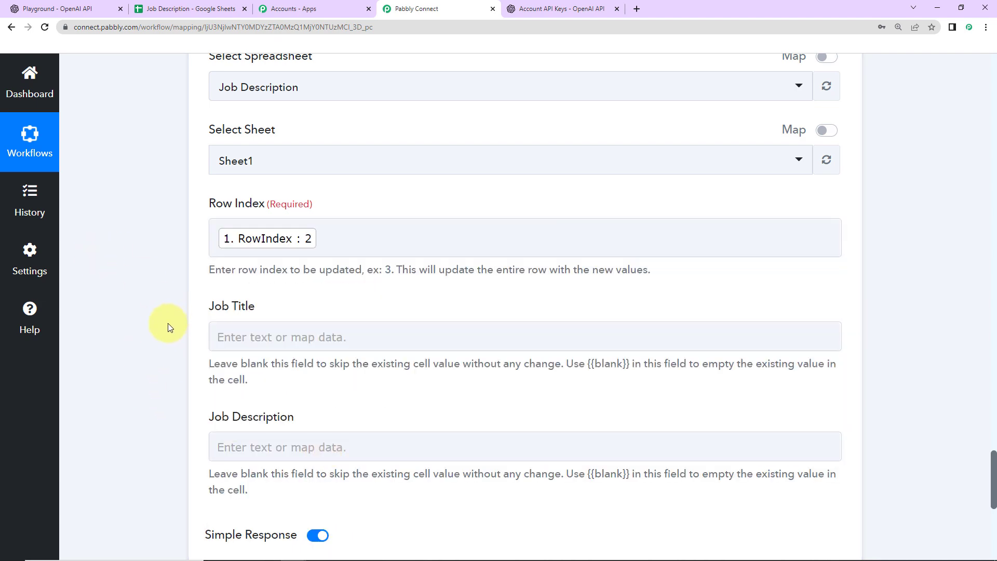
Map the Update Row action's Job Title field to Job Title from the Google Sheets trigger step
{"action": "scroll", "coordinate": [167, 323], "scroll_direction": "down", "scroll_amount": 2}
{"action": "left_click", "coordinate": [256, 217]}
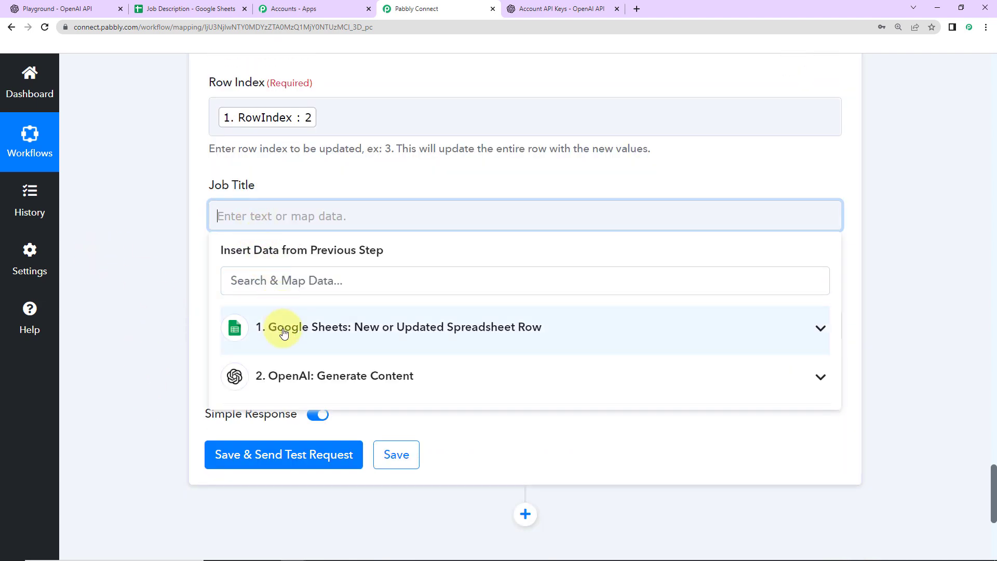
{"action": "left_click", "coordinate": [283, 332]}
{"action": "scroll", "coordinate": [291, 415], "scroll_direction": "down", "scroll_amount": 3}
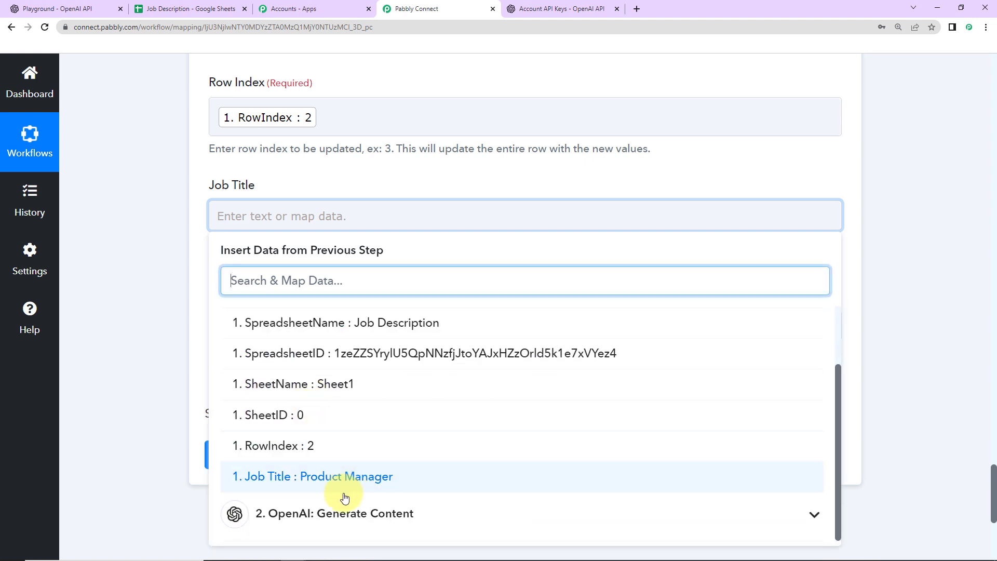
{"action": "left_click", "coordinate": [312, 476]}
{"action": "left_click", "coordinate": [127, 330]}
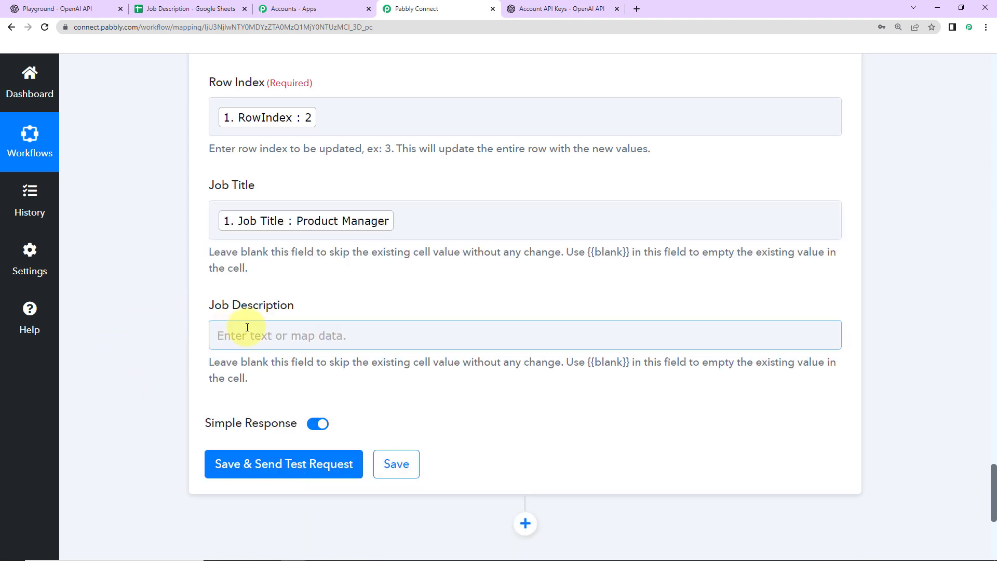
Map the Update Row action's Job Description field to the generated text from the OpenAI Generate Content step
{"action": "left_click", "coordinate": [270, 338]}
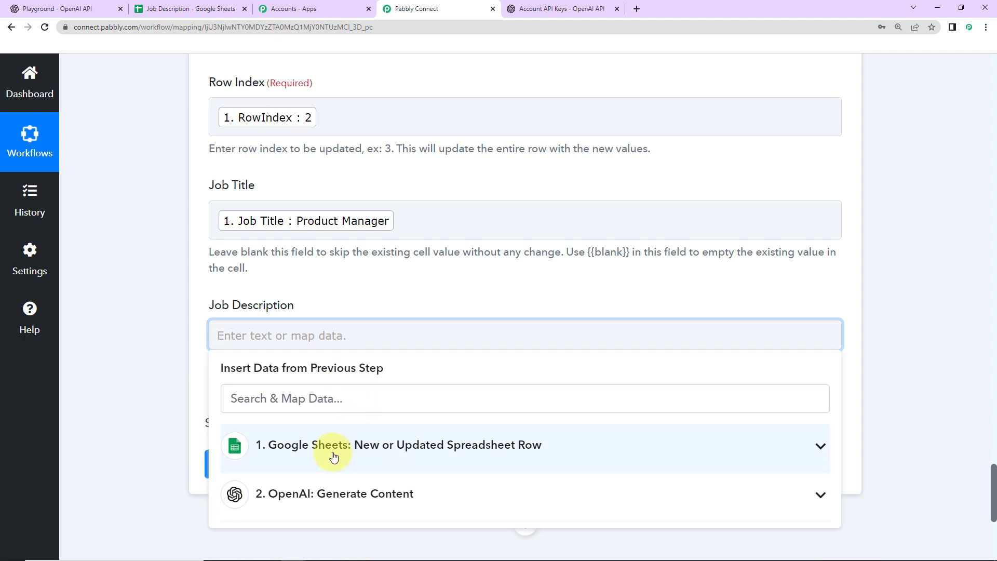
{"action": "left_click", "coordinate": [320, 489]}
{"action": "scroll", "coordinate": [951, 367], "scroll_direction": "down", "scroll_amount": 5}
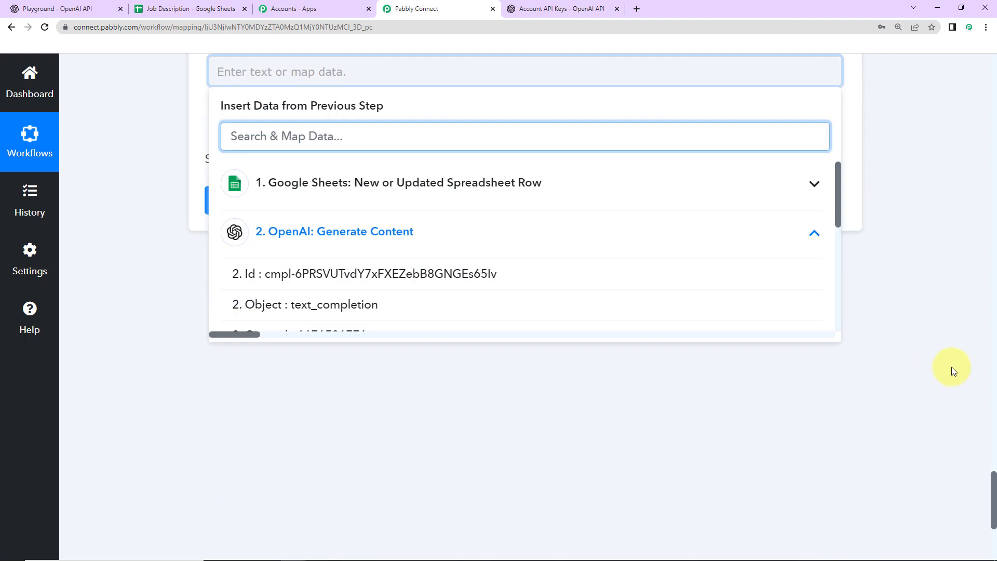
{"action": "left_click", "coordinate": [439, 336]}
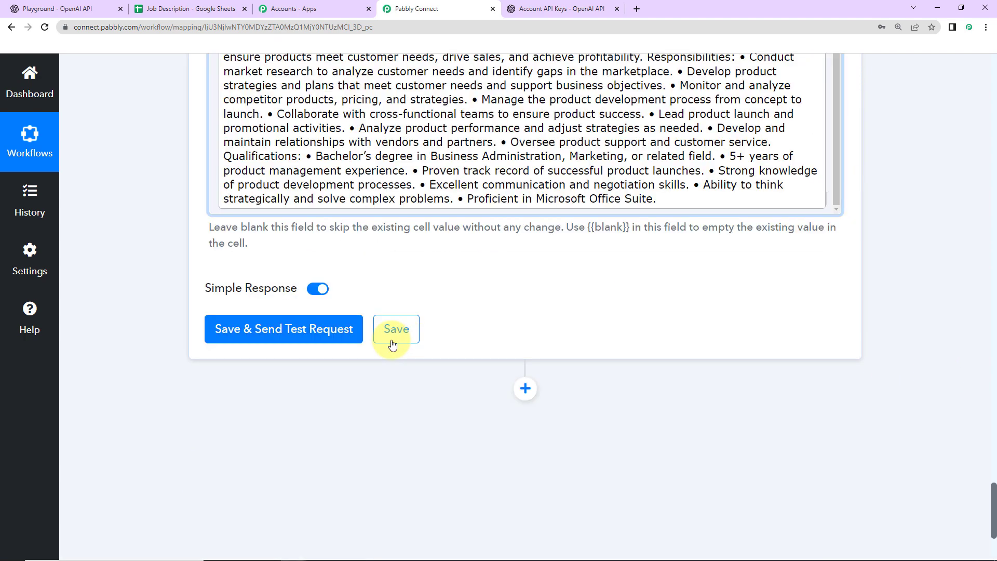
{"action": "left_click", "coordinate": [115, 226]}
Save the Update Row action with a test request and check the Product Manager row in the Job Description spreadsheet
{"action": "left_click", "coordinate": [274, 330]}
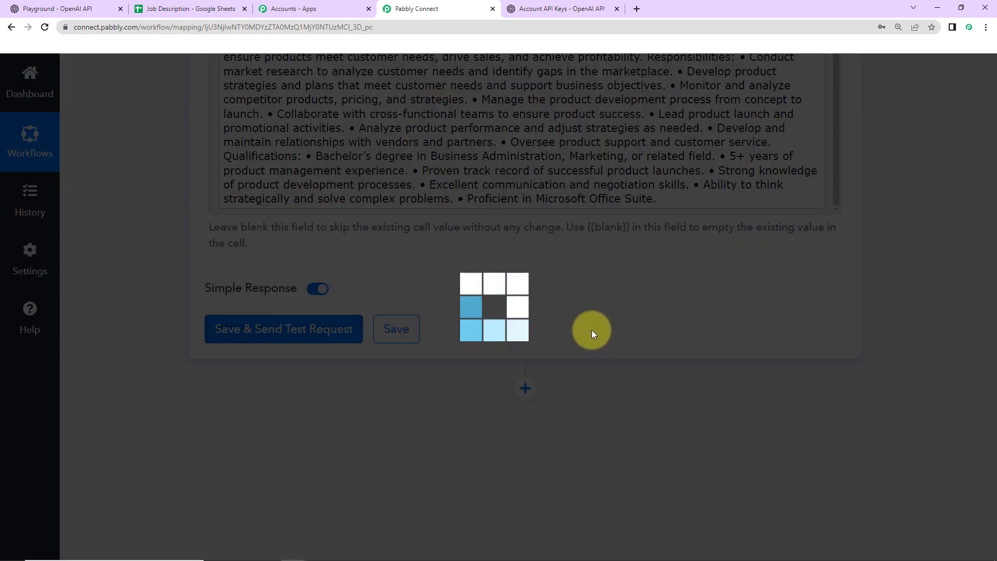
{"action": "scroll", "coordinate": [927, 294], "scroll_direction": "down", "scroll_amount": 5}
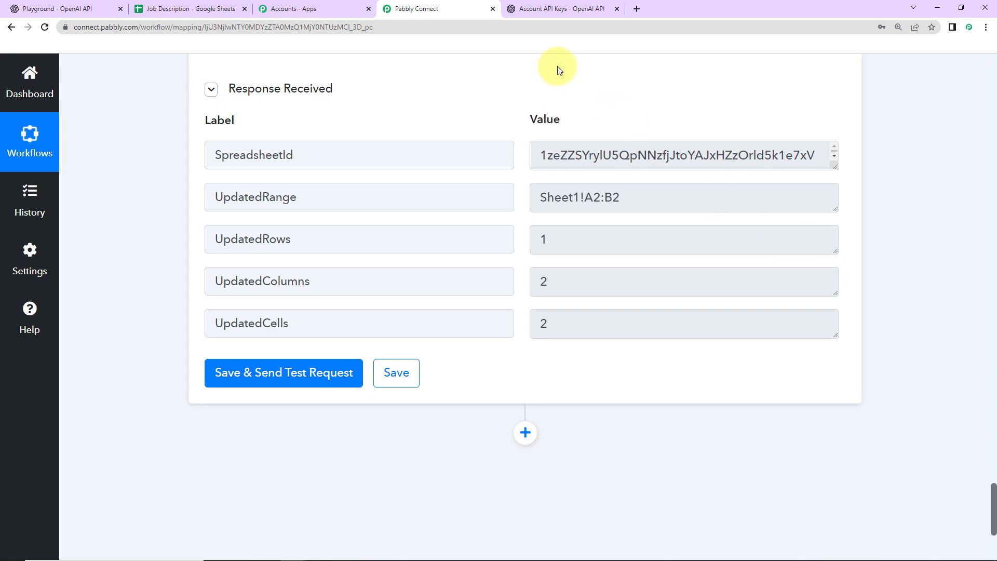
{"action": "left_click", "coordinate": [164, 8]}
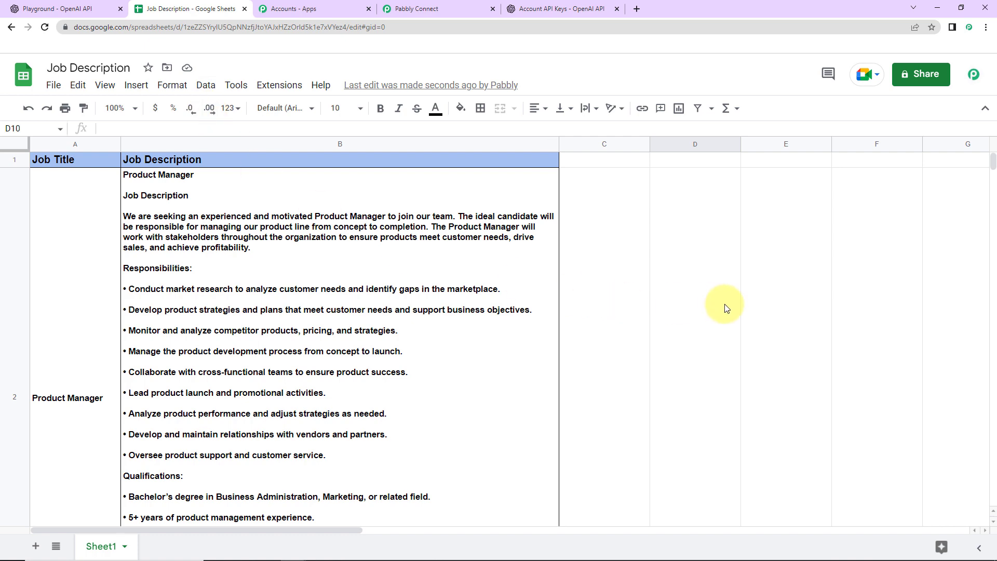
{"action": "scroll", "coordinate": [725, 308], "scroll_direction": "down", "scroll_amount": 1}
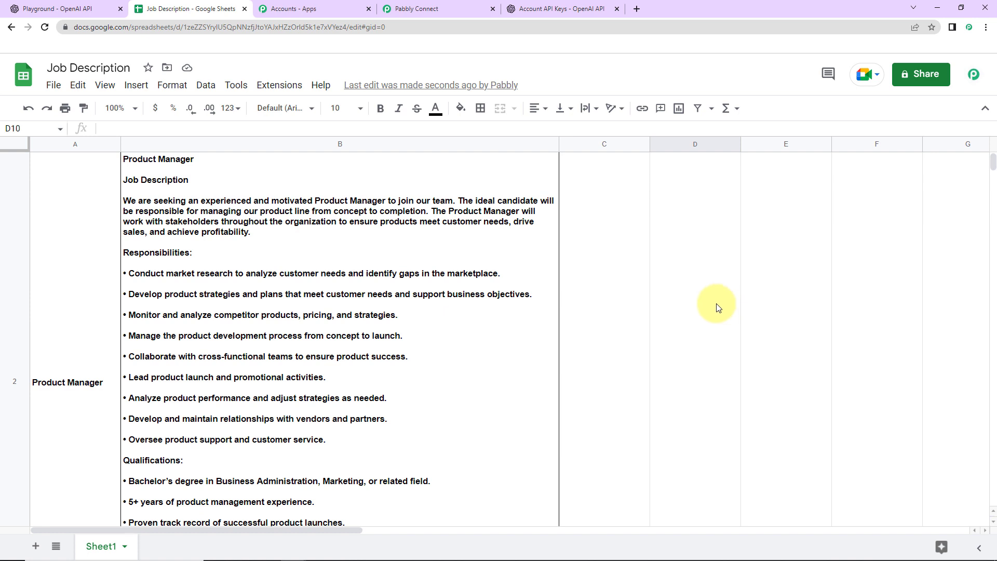
Enter Business Analyst as a new job title in cell A3 of Sheet1 to trigger the workflow
{"action": "left_click", "coordinate": [89, 403]}
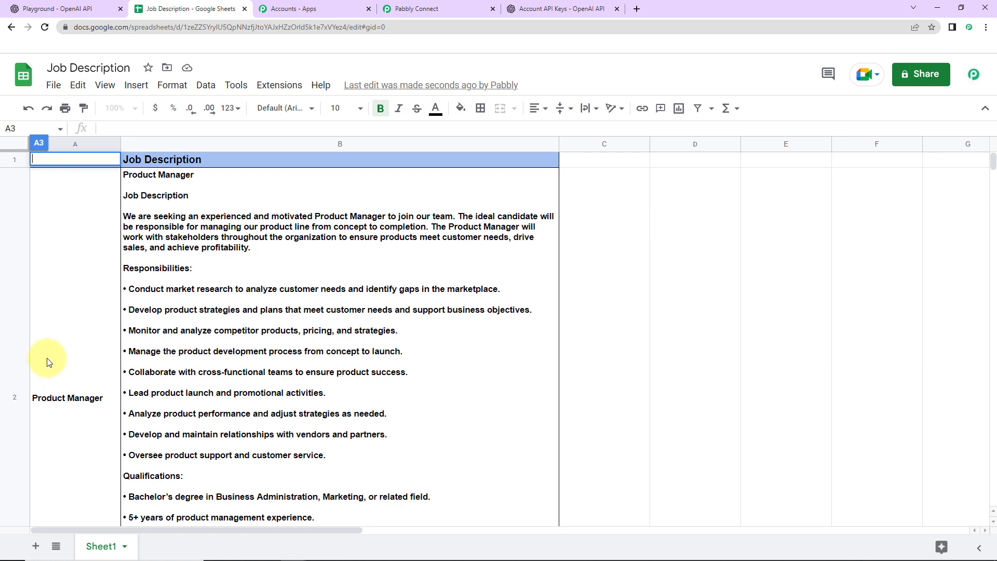
{"action": "left_click", "coordinate": [89, 356]}
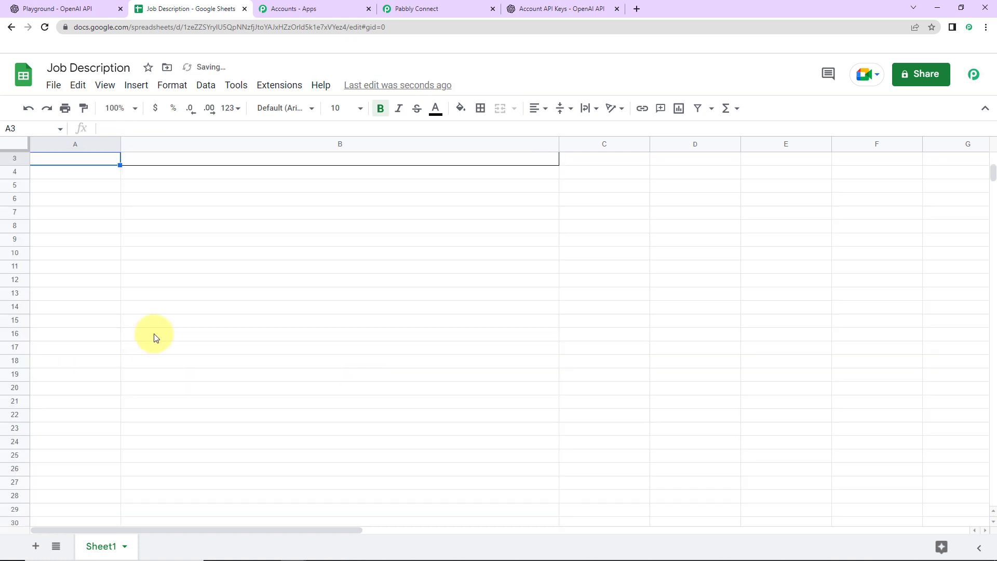
{"action": "type", "text": "Business Analyst"}
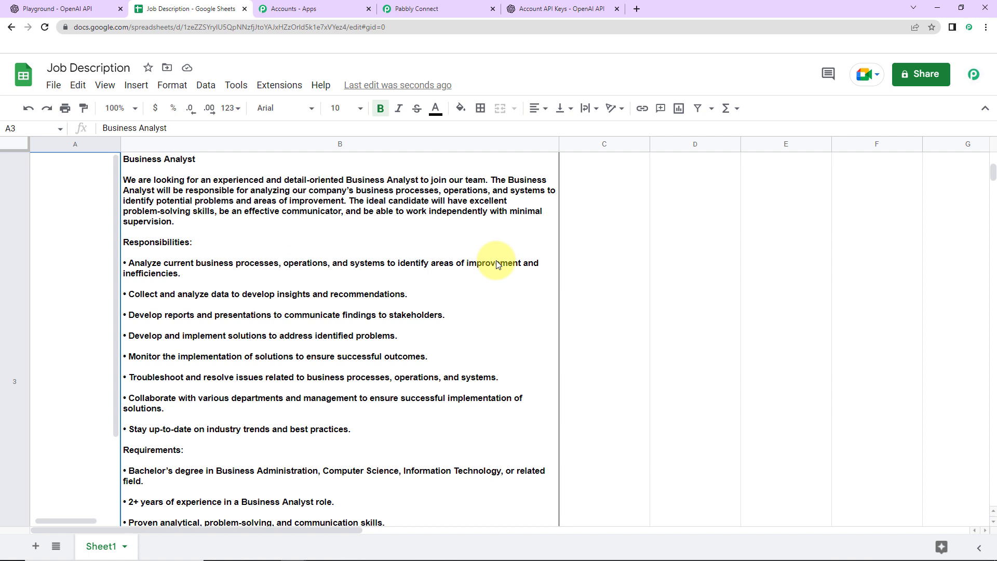
Switch back to the Pabbly Connect workflow and collapse the Google Sheets trigger, OpenAI Generate Content and Google Sheets Update Row steps
{"action": "left_click", "coordinate": [463, 10]}
{"action": "left_click_drag", "start_coordinate": [991, 496], "coordinate": [980, 56]}
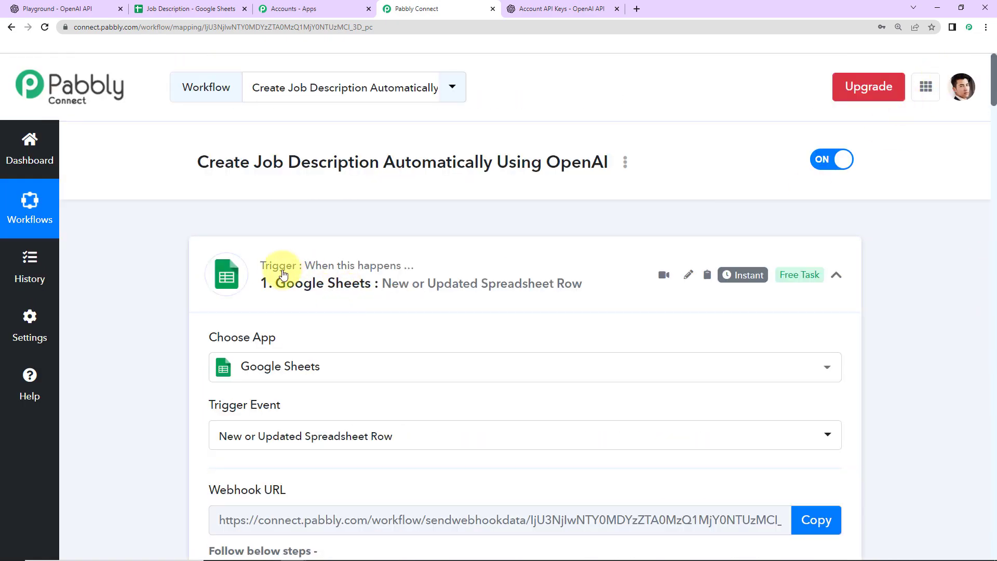
{"action": "left_click", "coordinate": [836, 275]}
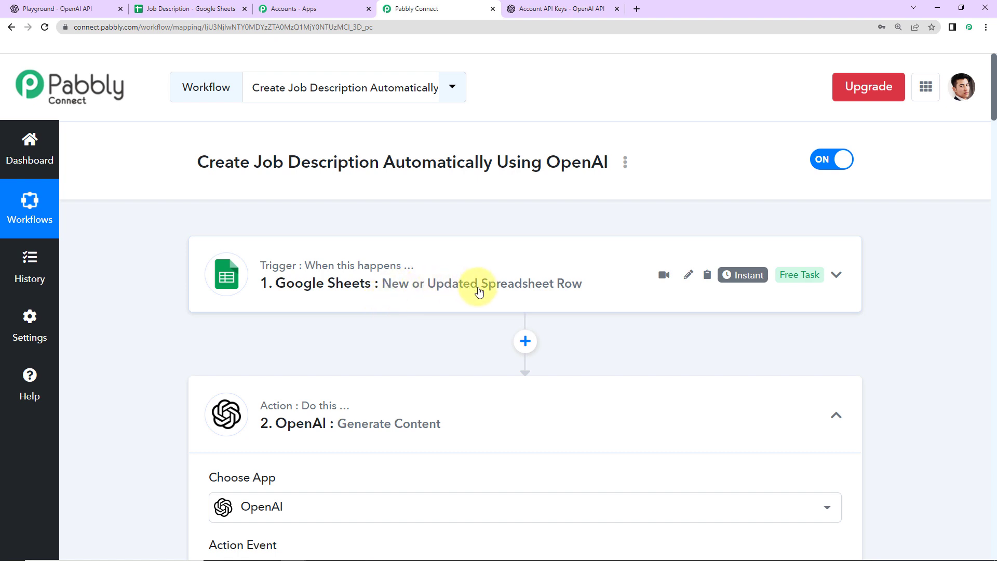
{"action": "left_click", "coordinate": [836, 417]}
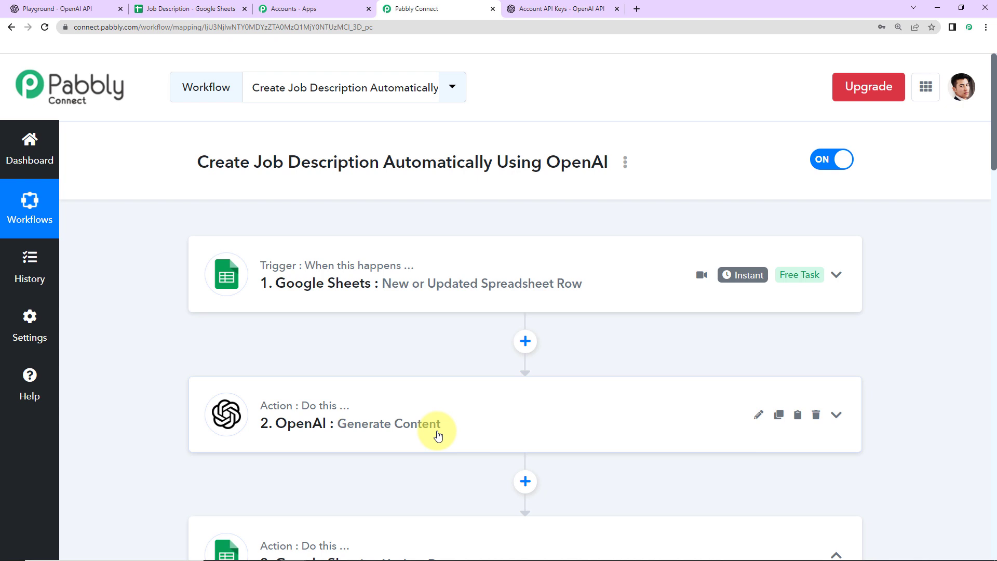
{"action": "scroll", "coordinate": [882, 372], "scroll_direction": "down", "scroll_amount": 2}
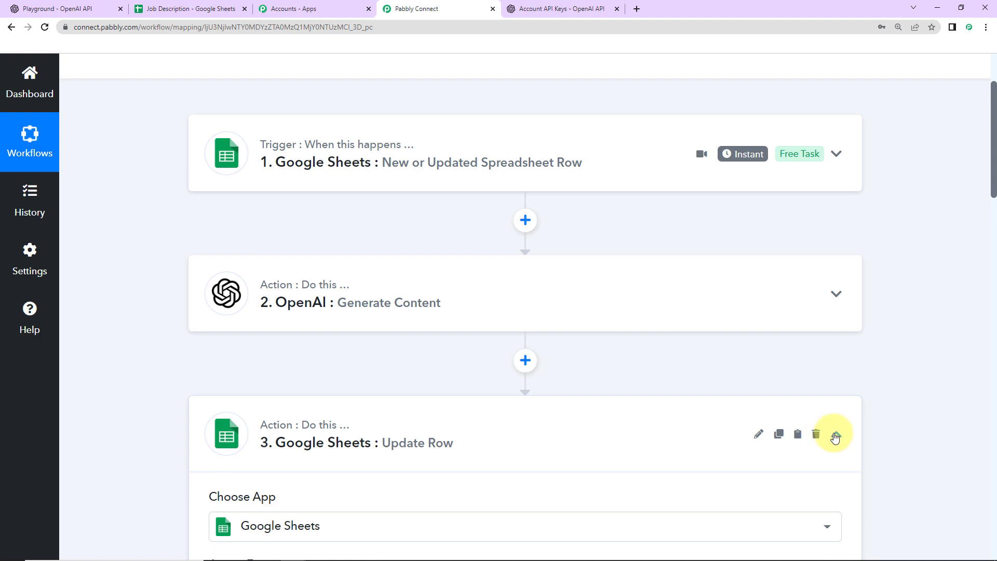
{"action": "left_click", "coordinate": [836, 435]}
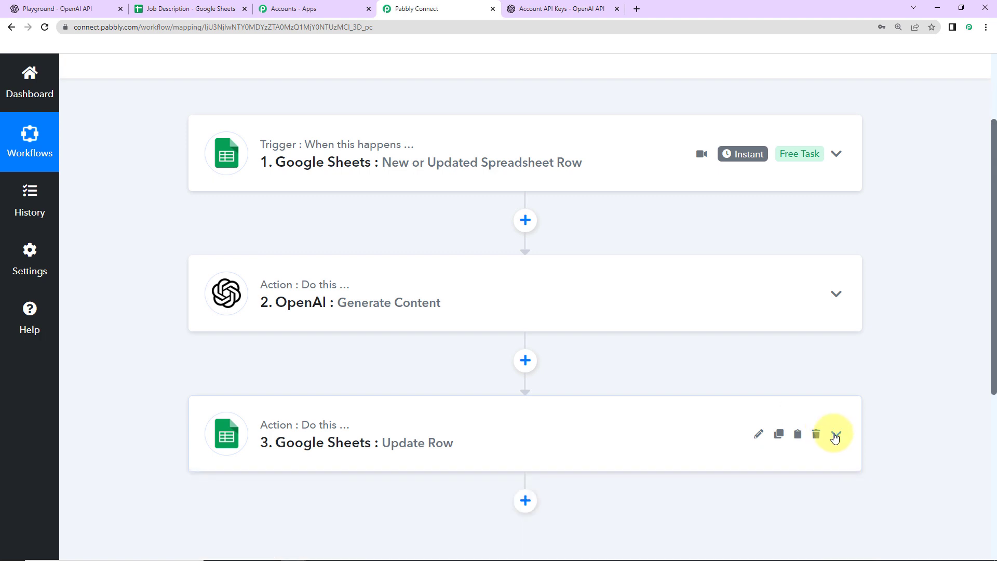